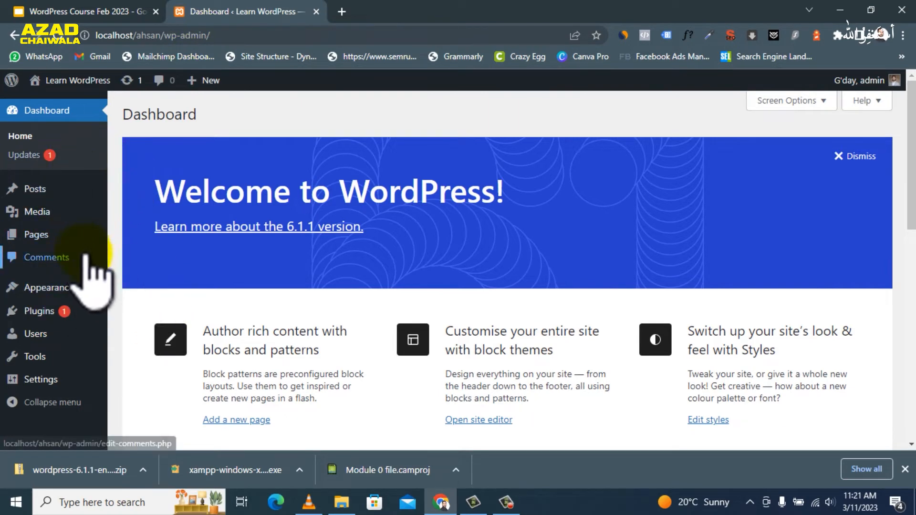
Step: Load the live site's WordPress dashboard at learnwordpresswithahsan.xyz/wp-admin in a new browser tab
click(342, 11)
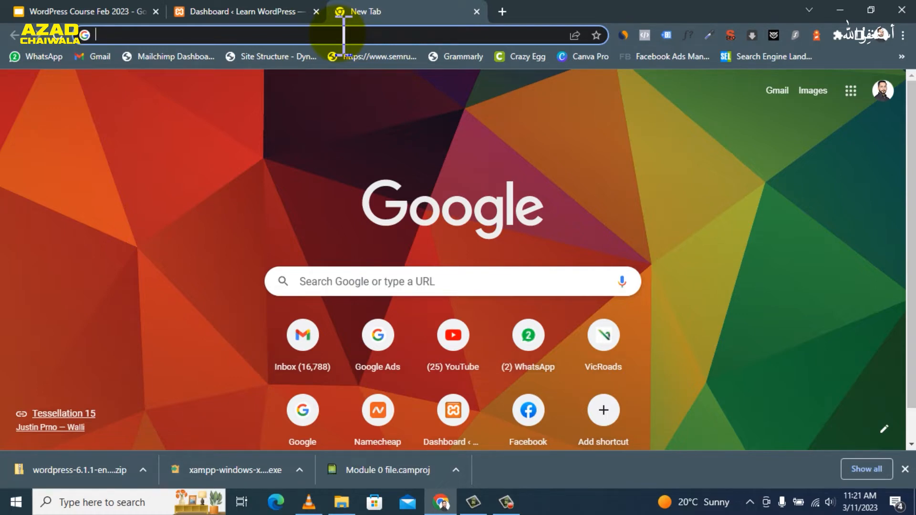
text(learnwordpresswithahsan.xyz/)
text(wp)
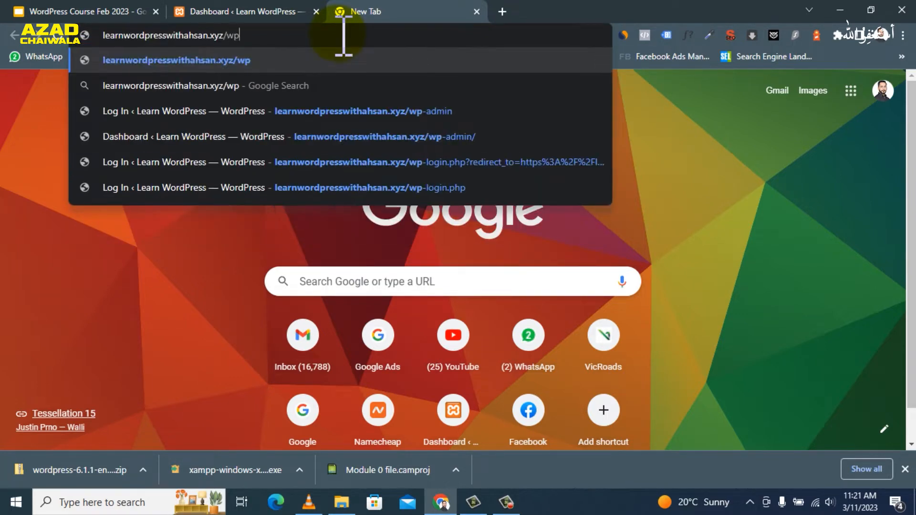
text(-admin)
key(Return)
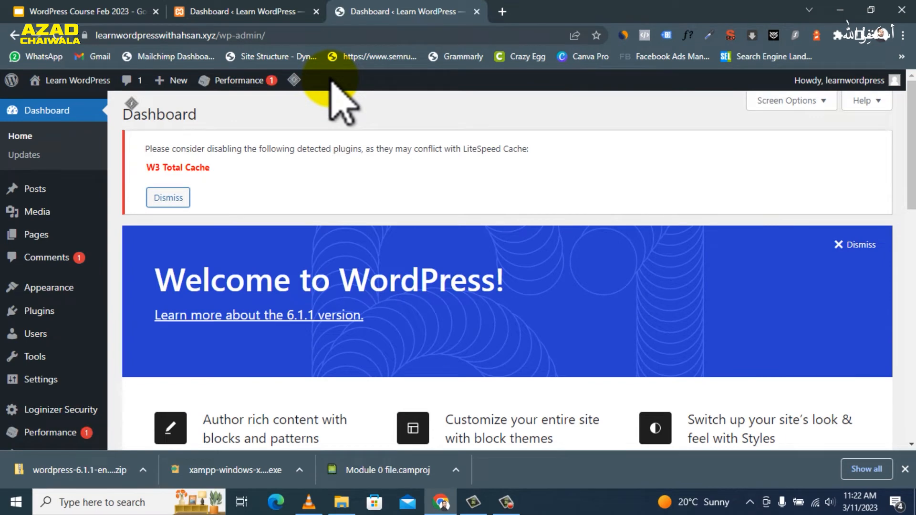
Step: Compare the localhost WordPress dashboard and its address with the live site's dashboard
click(242, 10)
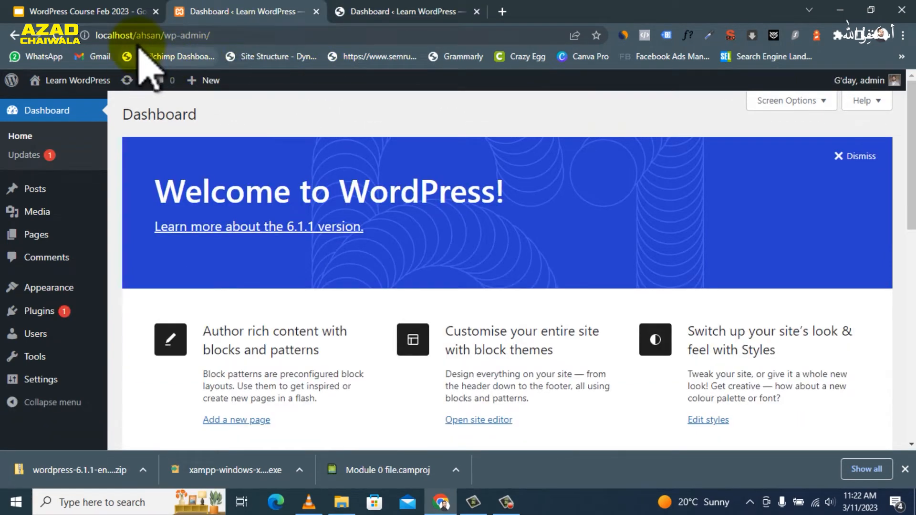
click(402, 11)
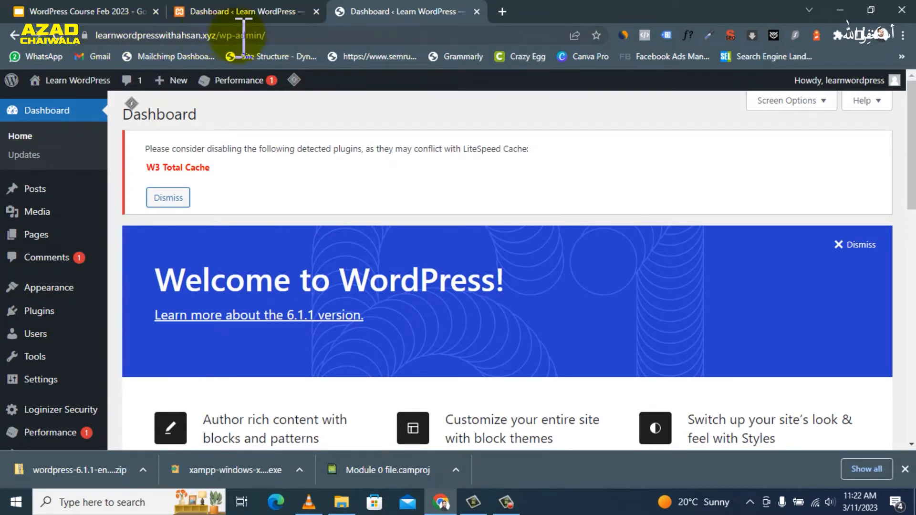
click(242, 11)
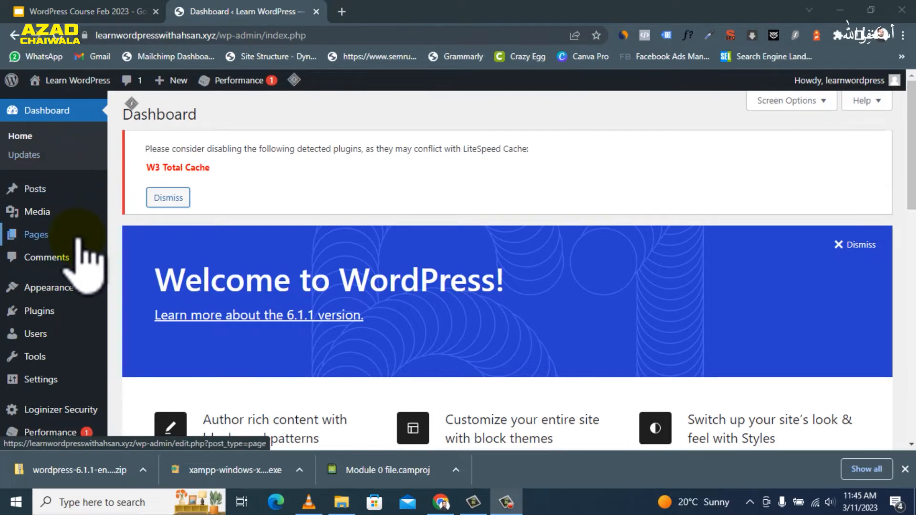
Step: Open the General settings and examine the WordPress Address and Site Address URLs
scroll(78, 240, down, 5)
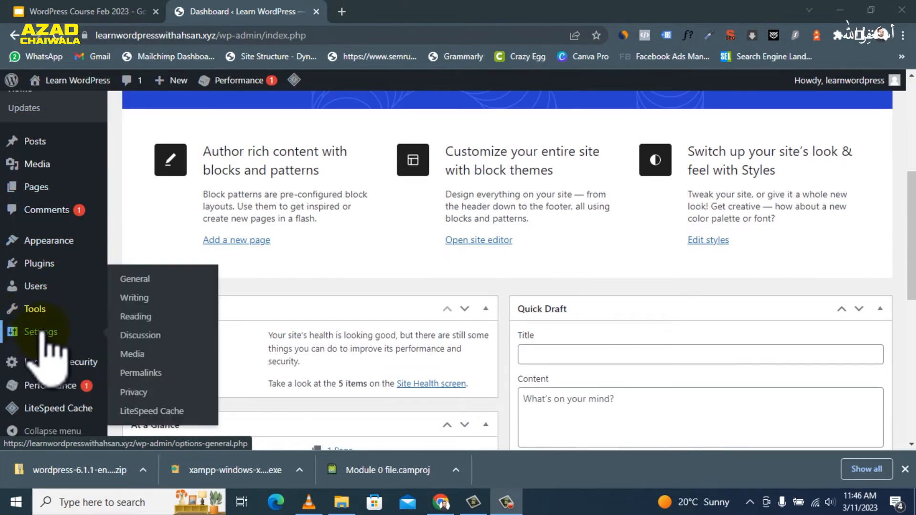
click(57, 331)
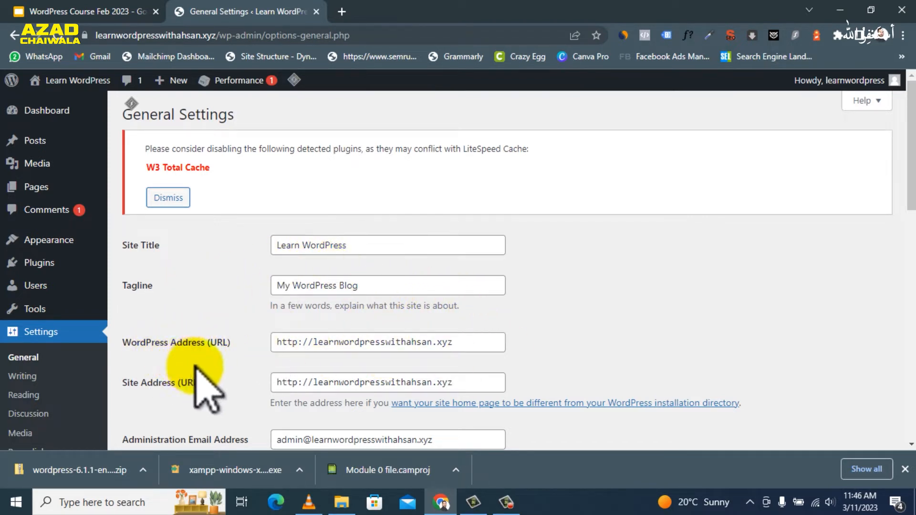
click(441, 348)
key(ctrl+a)
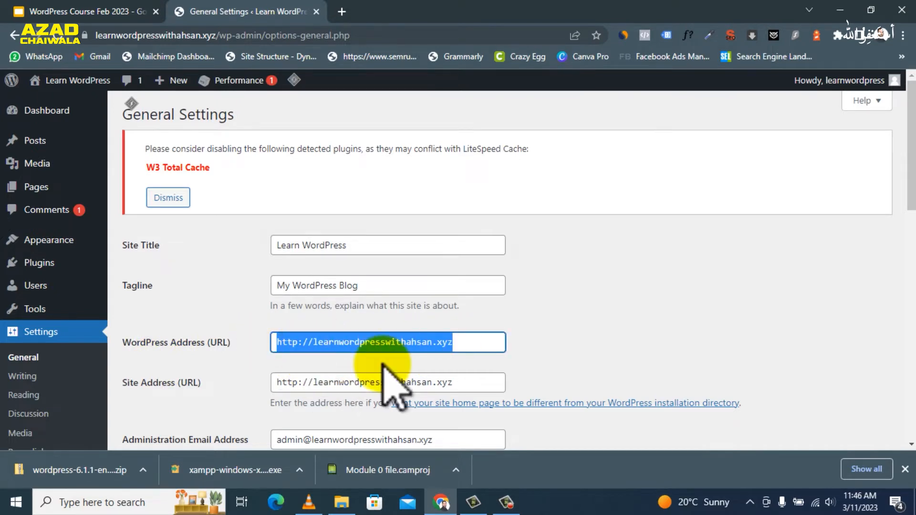
click(480, 382)
key(ctrl+a)
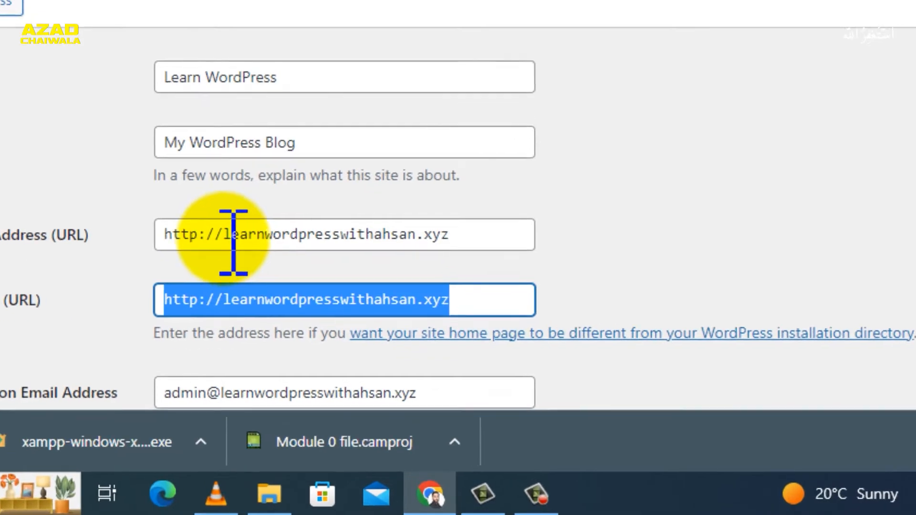
click(233, 241)
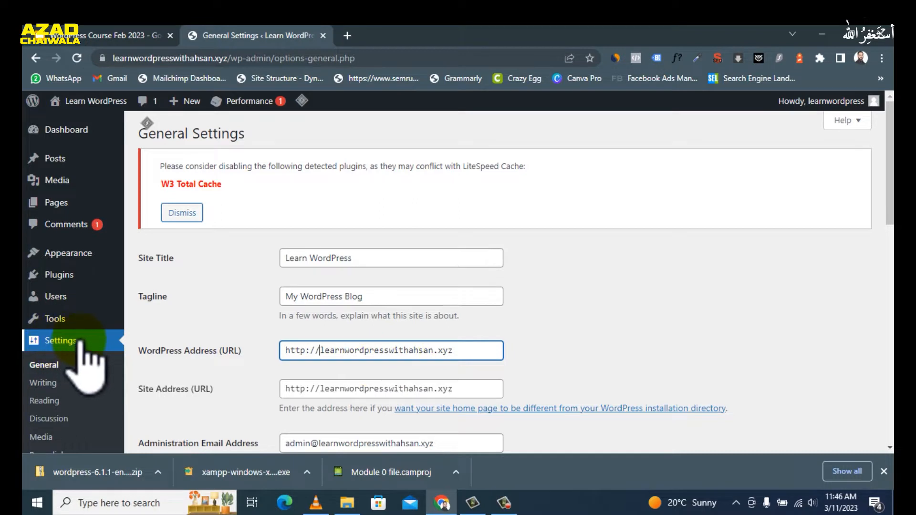
drag(474, 350, 270, 347)
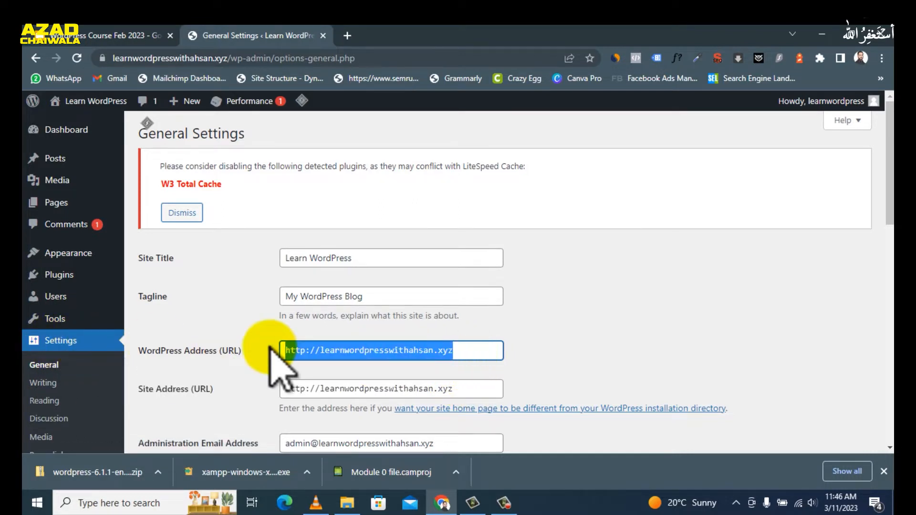
click(468, 352)
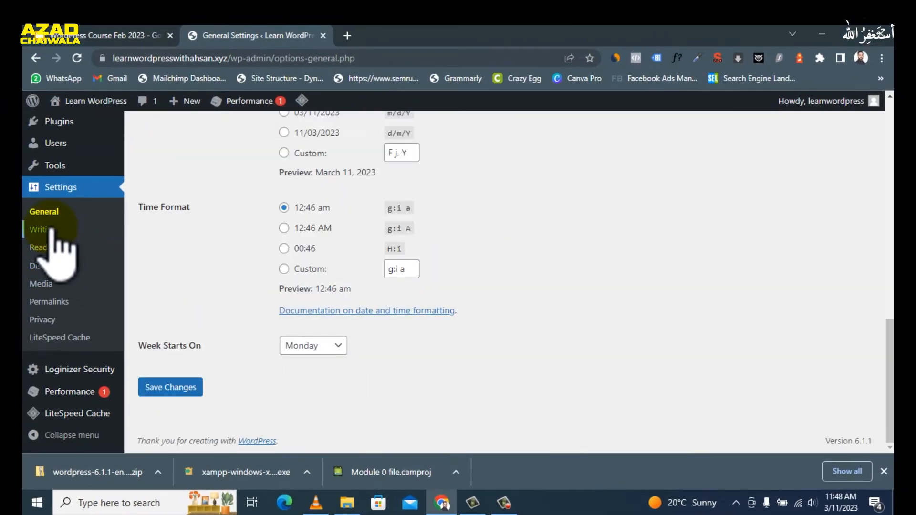
Step: Open the Writing settings and examine the choices for the default post category
click(49, 230)
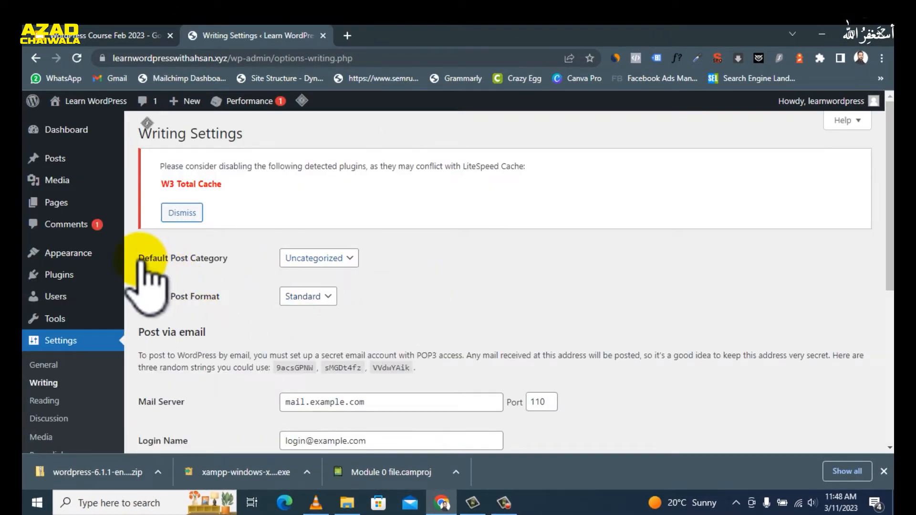
drag(139, 260, 226, 260)
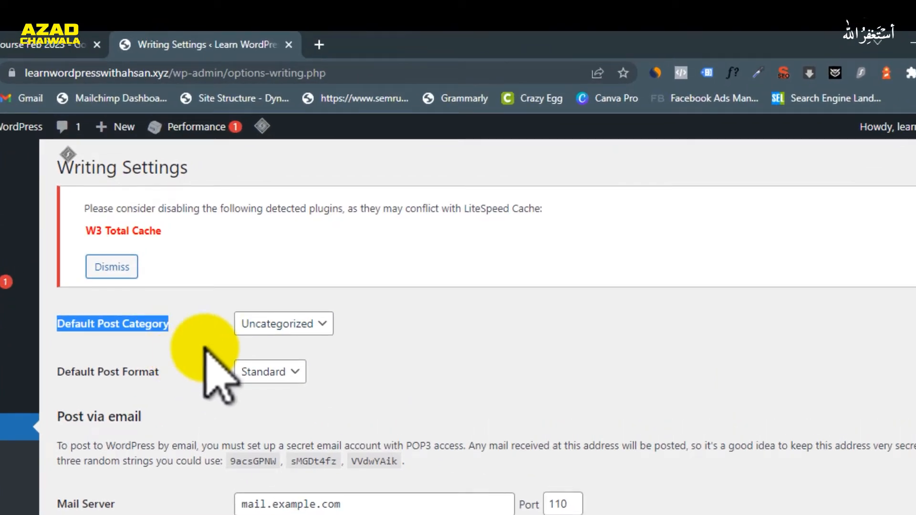
click(243, 326)
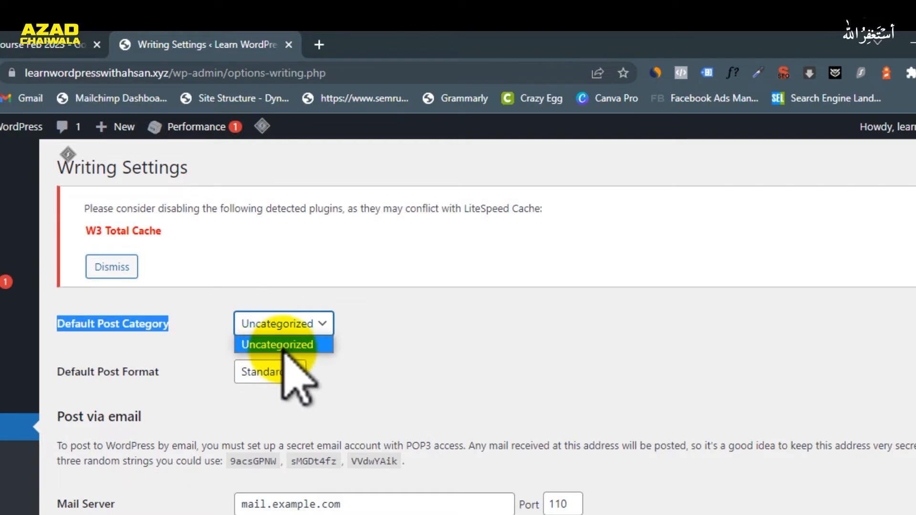
click(352, 336)
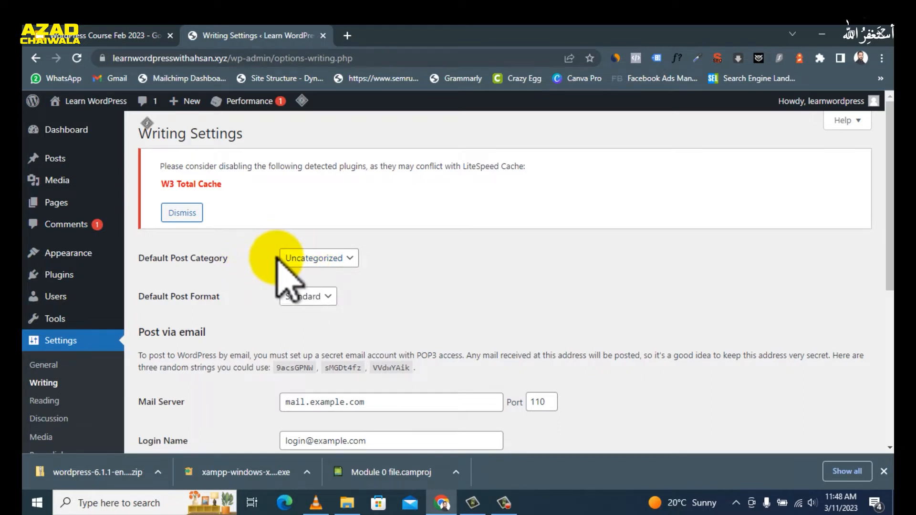
click(298, 260)
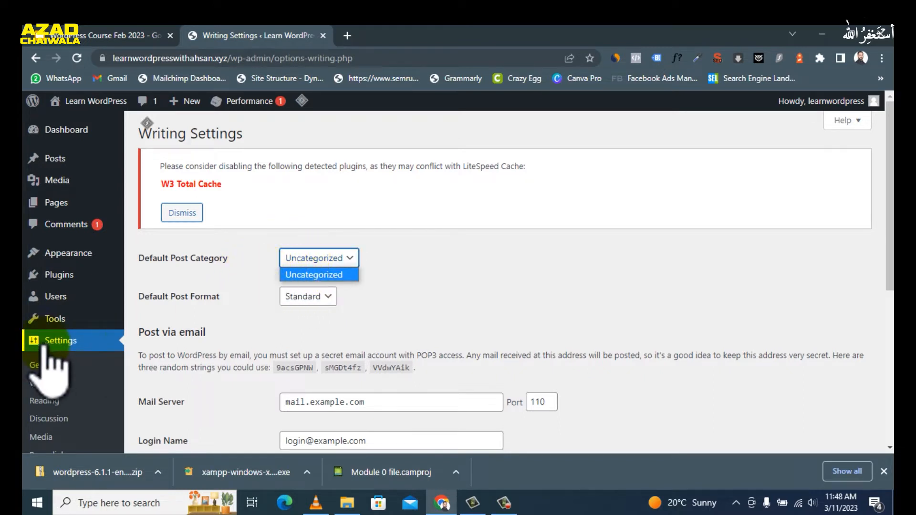
Step: Review the available default post formats and choose Standard
click(310, 295)
click(312, 296)
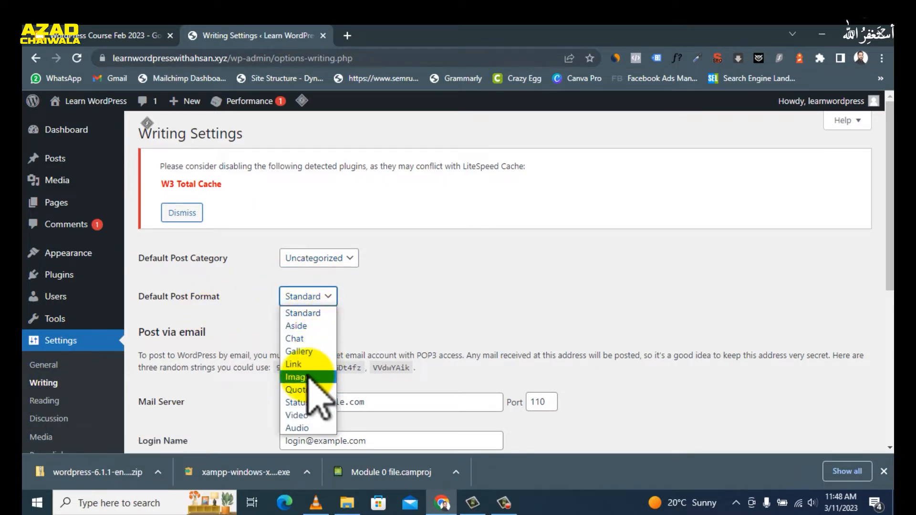
click(310, 312)
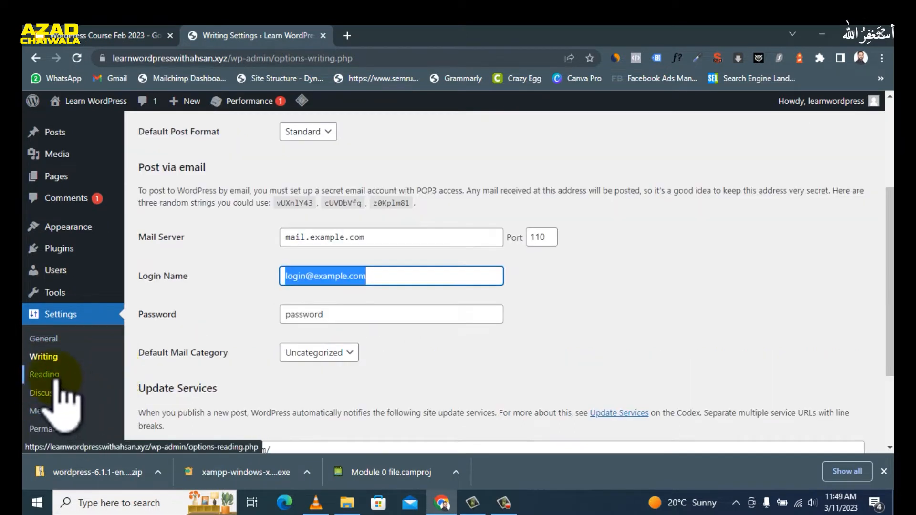
Step: Open the Reading settings and examine the homepage and posts page choices for a static page
click(56, 377)
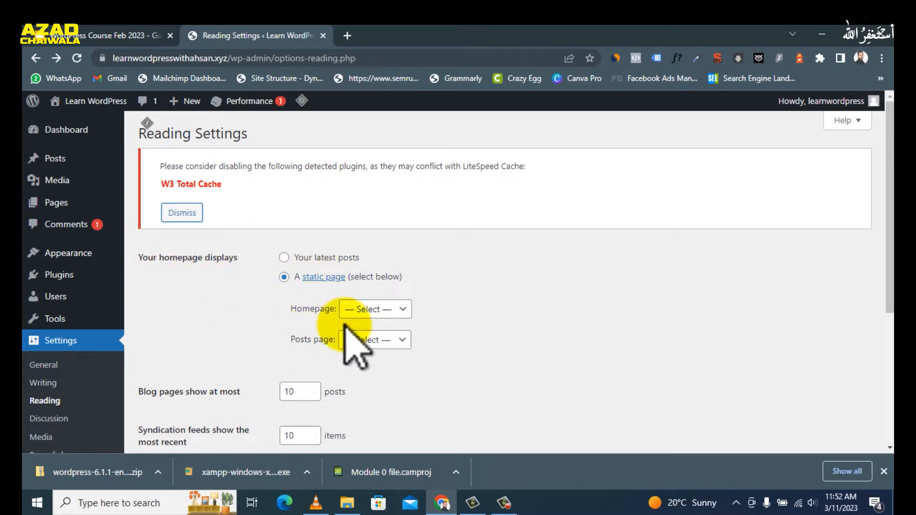
click(358, 310)
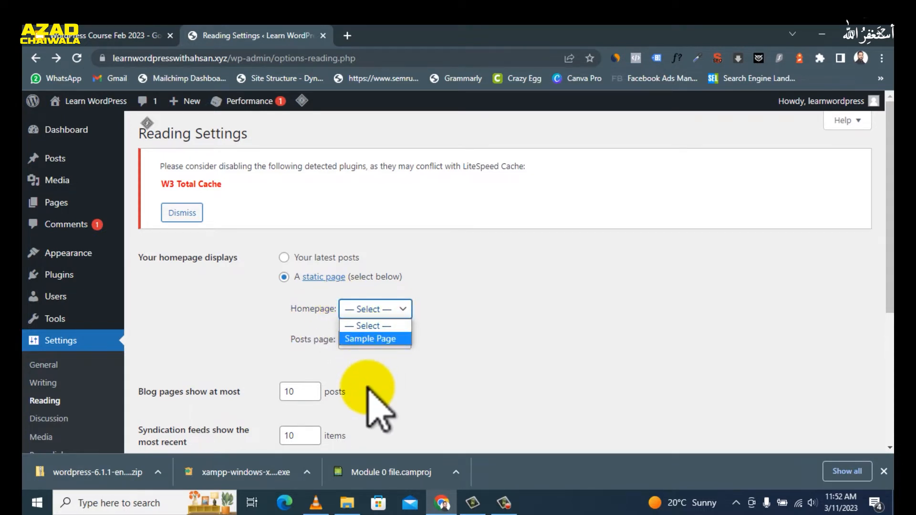
click(209, 310)
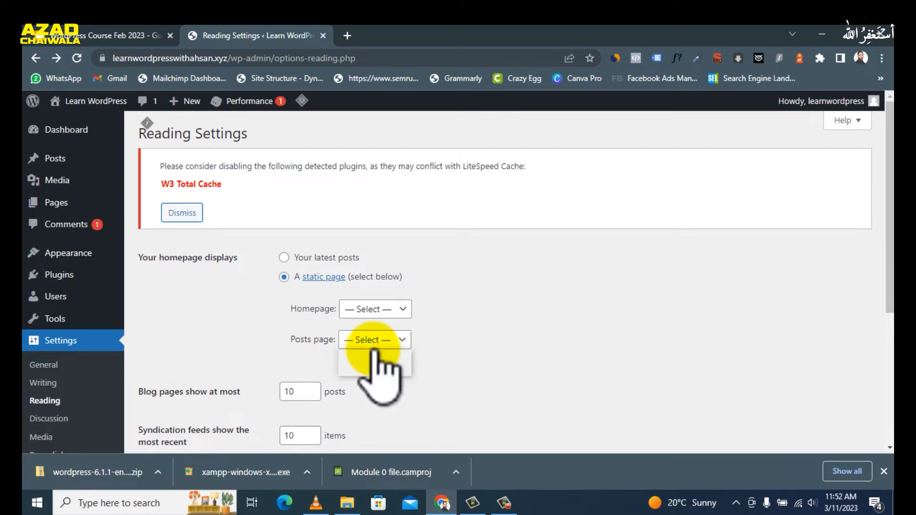
click(375, 345)
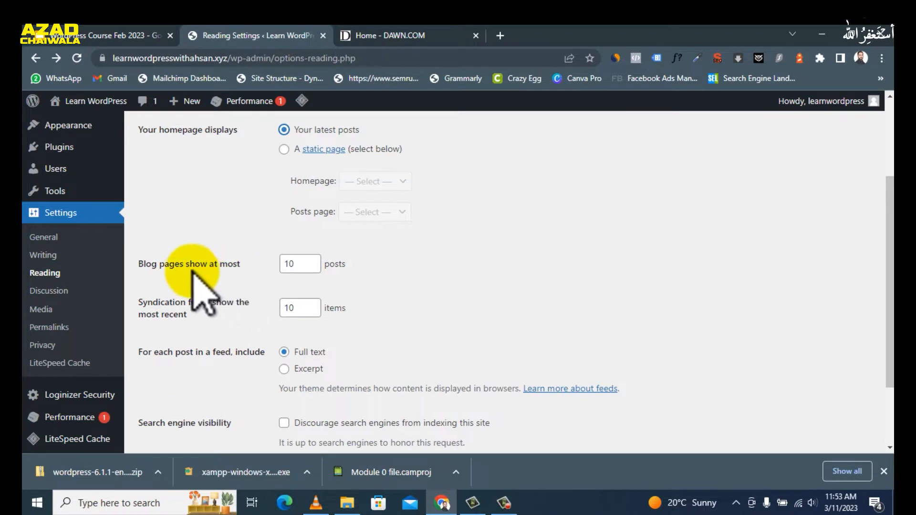
Step: Review the maximum number of posts on blog pages and set feeds to include an Excerpt for each post
double_click(303, 265)
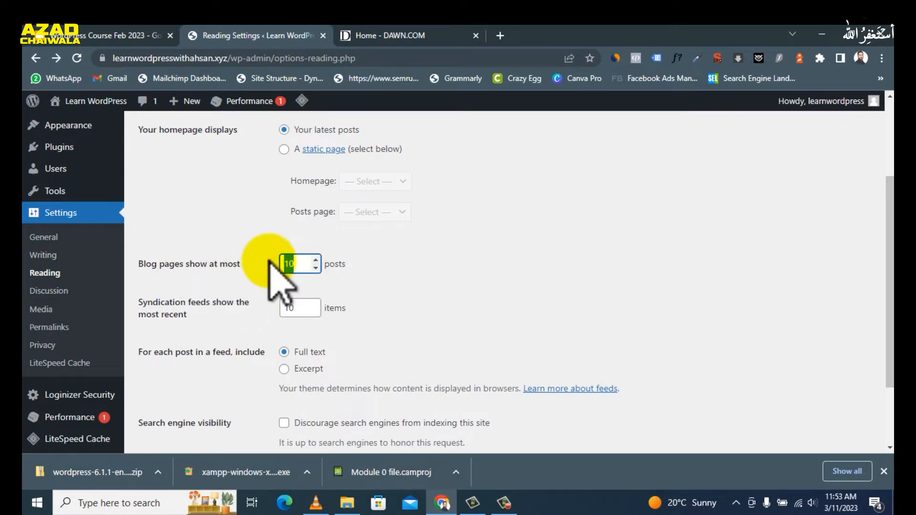
scroll(454, 275, down, 2)
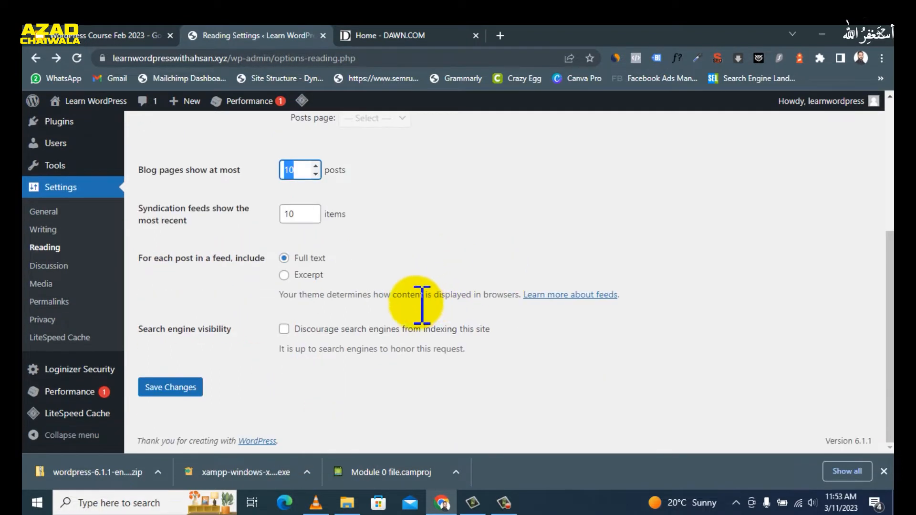
click(309, 276)
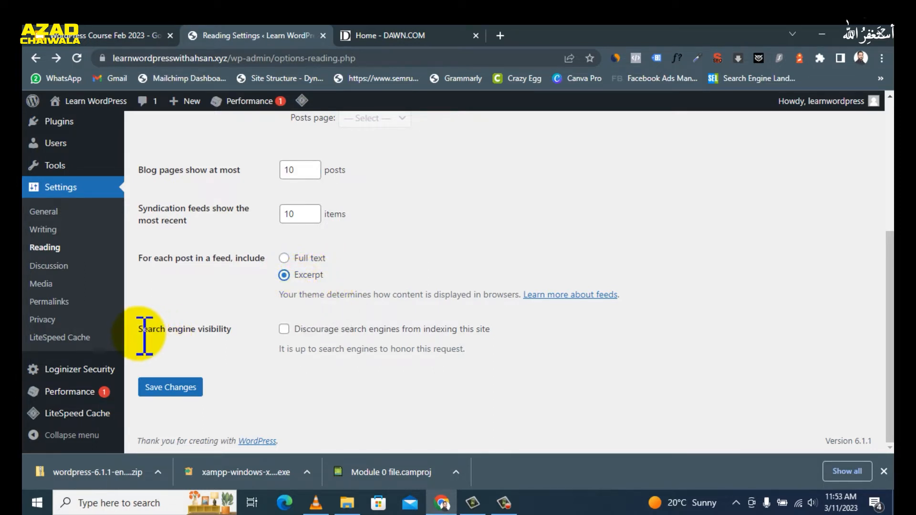
Step: Turn off discouraging search engines from indexing the site and save the Reading settings
drag(139, 329, 237, 334)
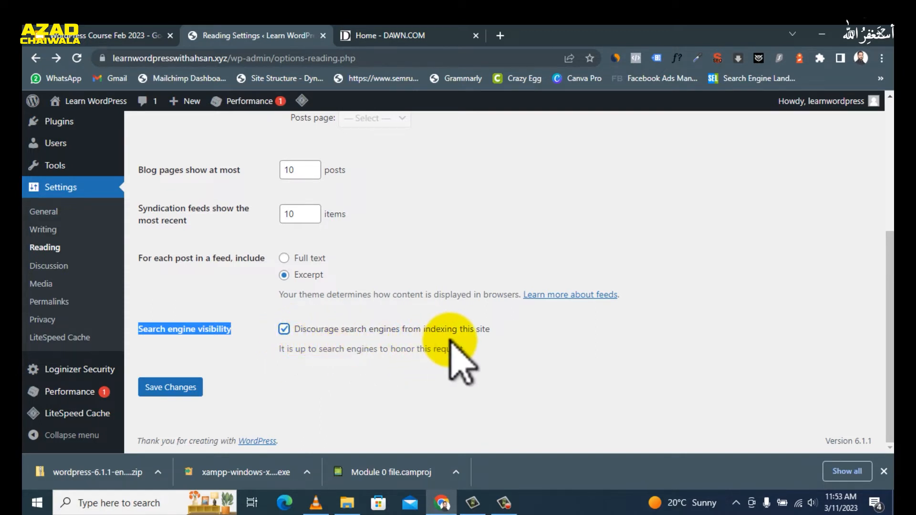
click(284, 329)
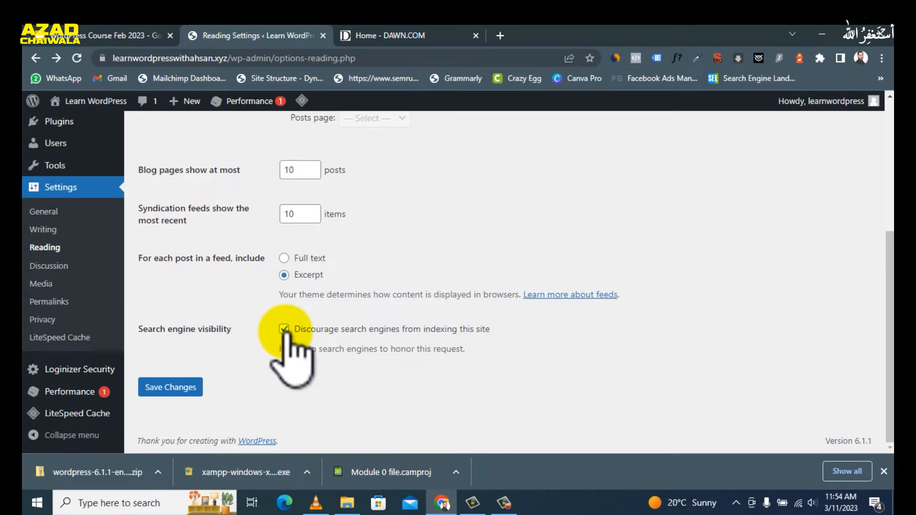
click(284, 329)
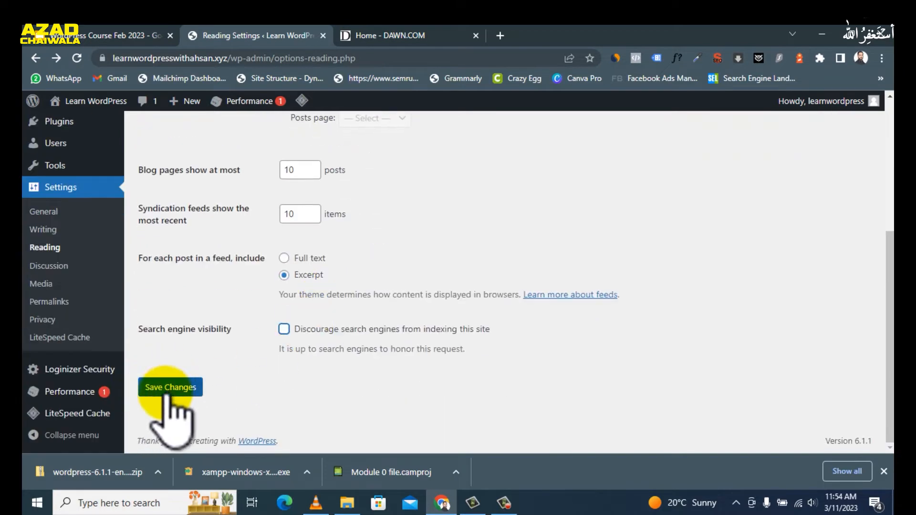
click(171, 387)
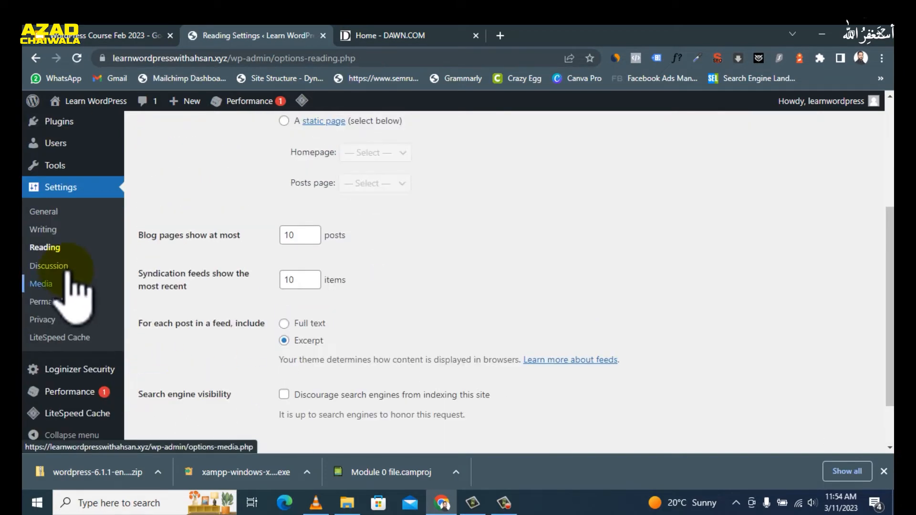
Step: Open the Discussion settings and review the comment, pagination and email notification options
click(49, 265)
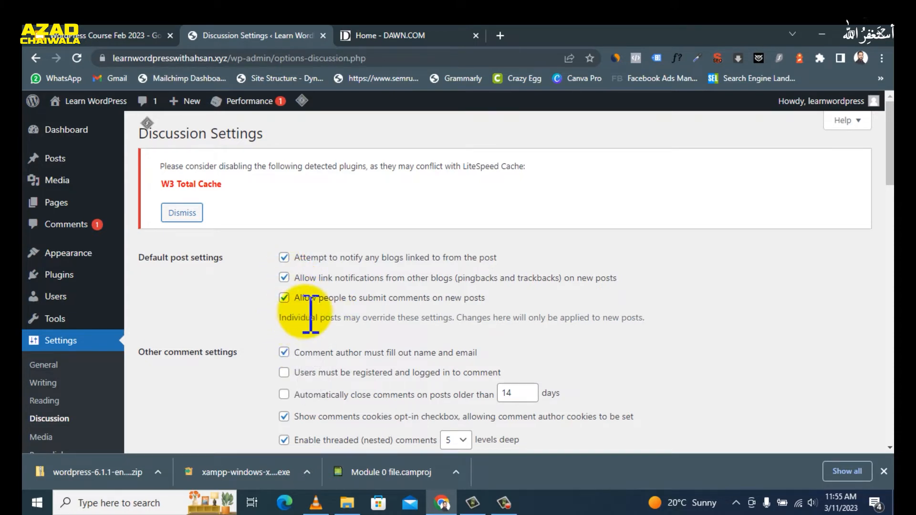
scroll(525, 272, down, 5)
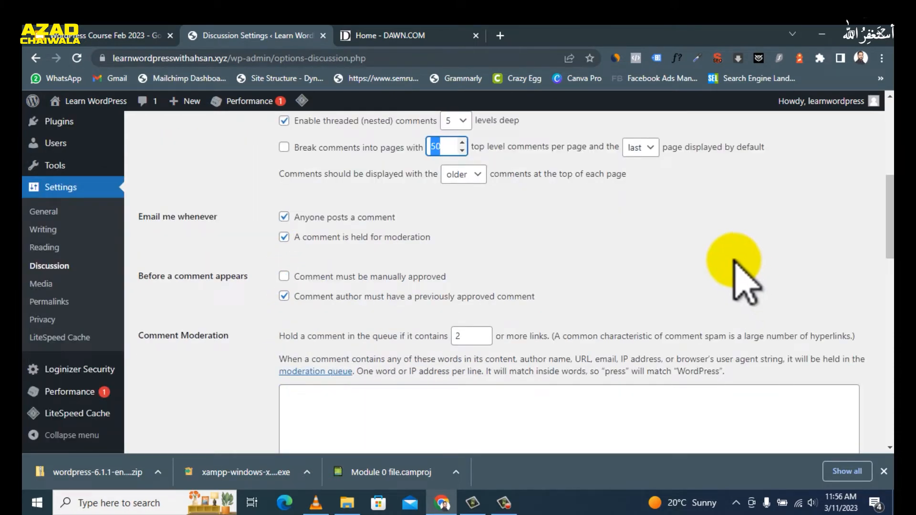
click(305, 218)
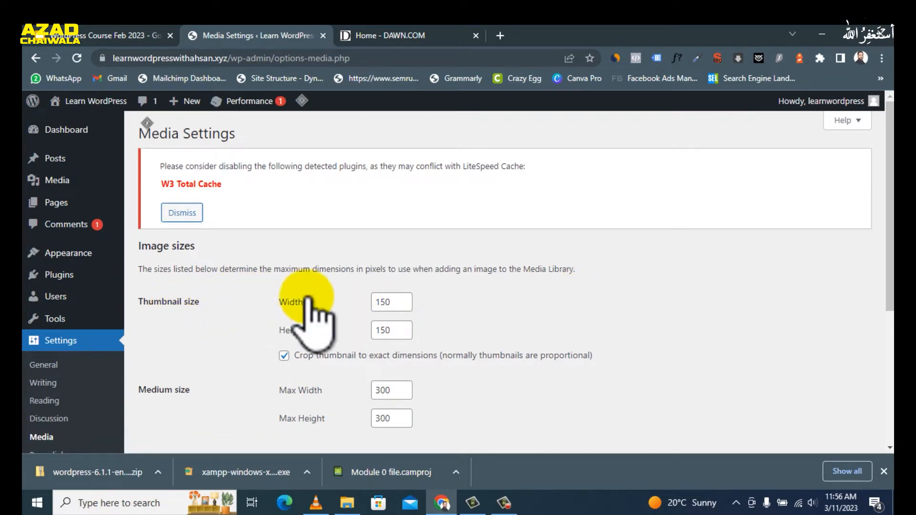
Step: Examine the thumbnail, medium and large image size dimensions in the Media settings
double_click(381, 302)
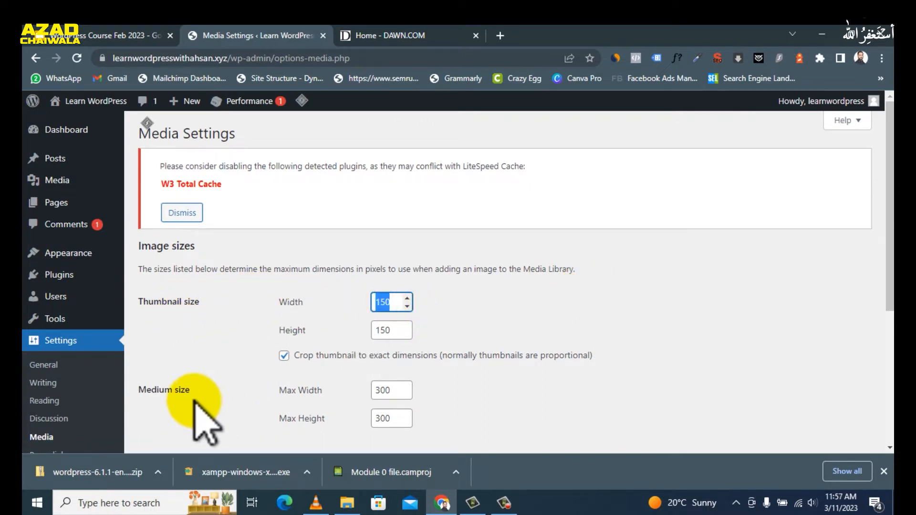
double_click(384, 390)
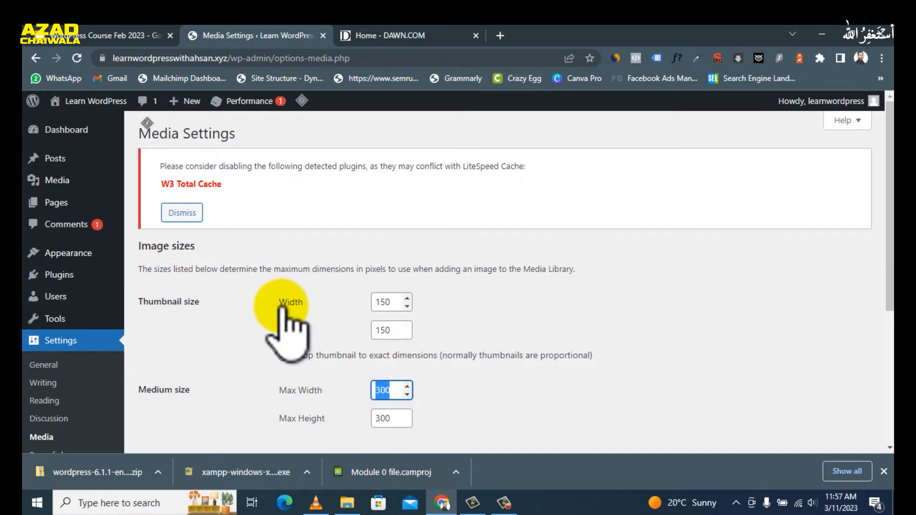
scroll(534, 334, down, 3)
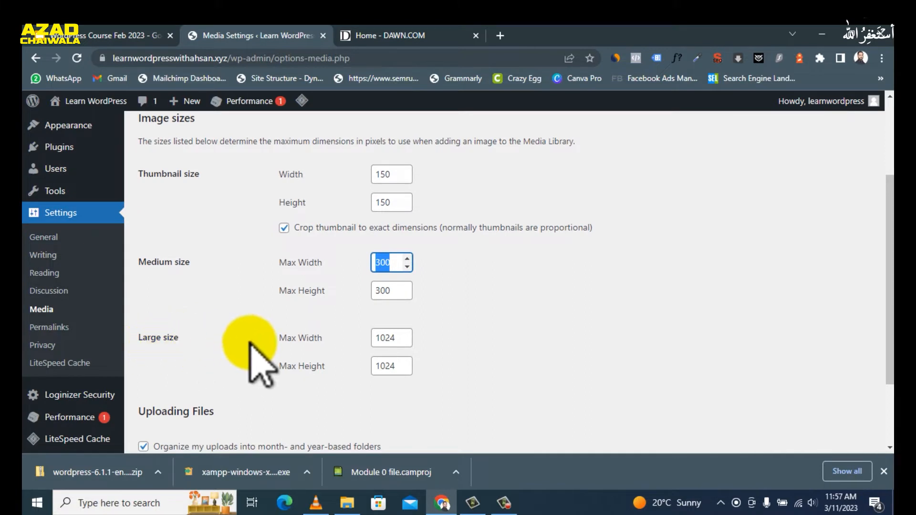
double_click(401, 339)
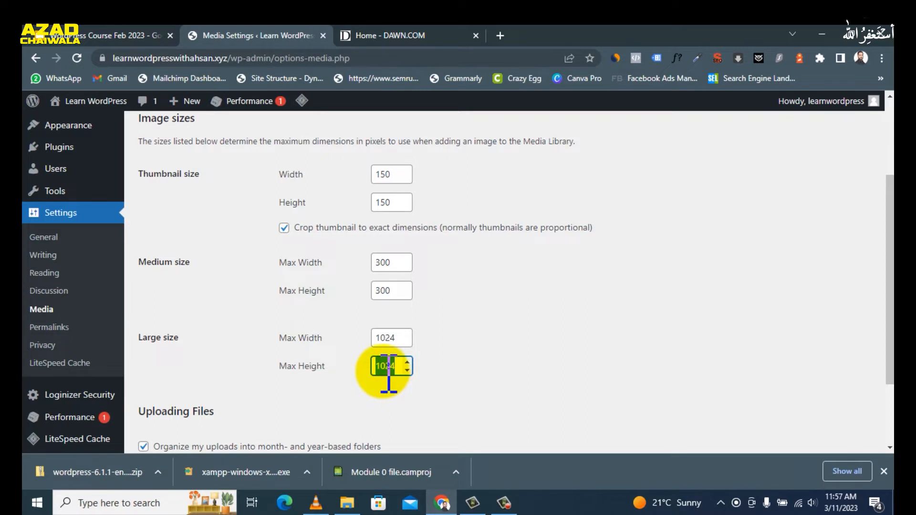
double_click(391, 338)
double_click(399, 367)
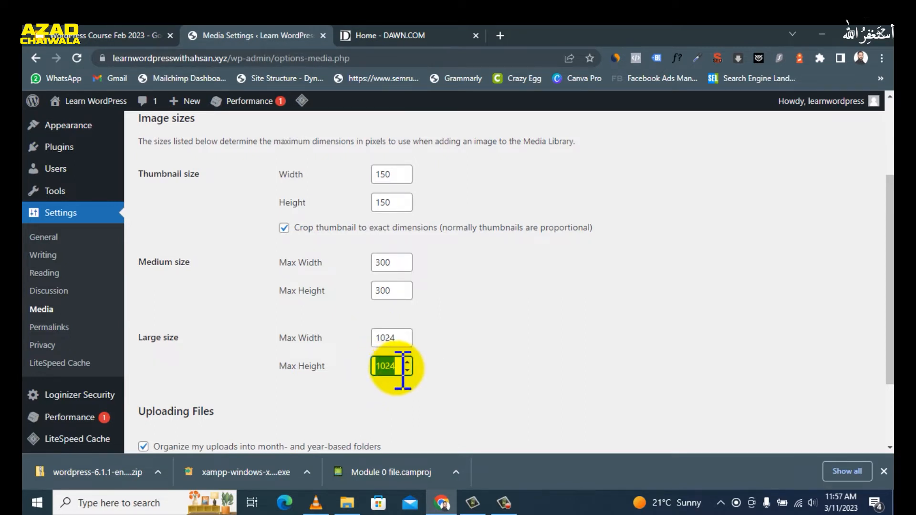
double_click(384, 339)
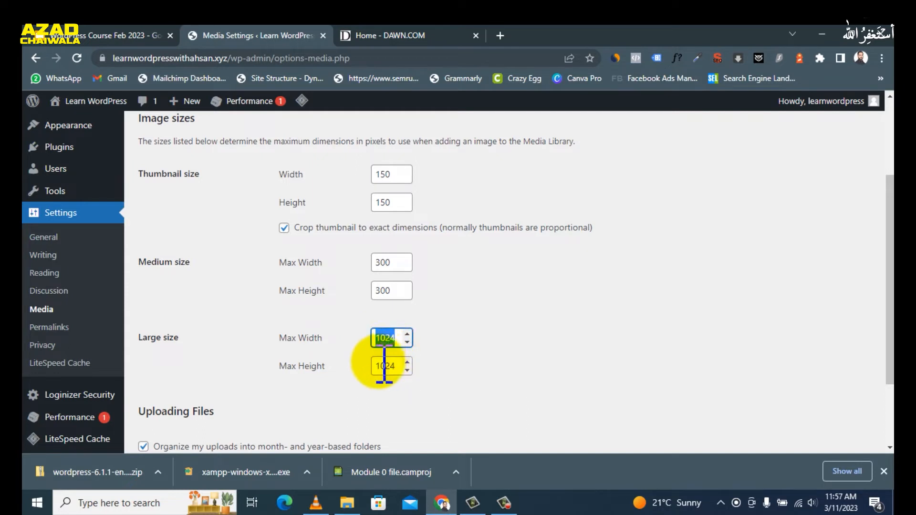
double_click(387, 366)
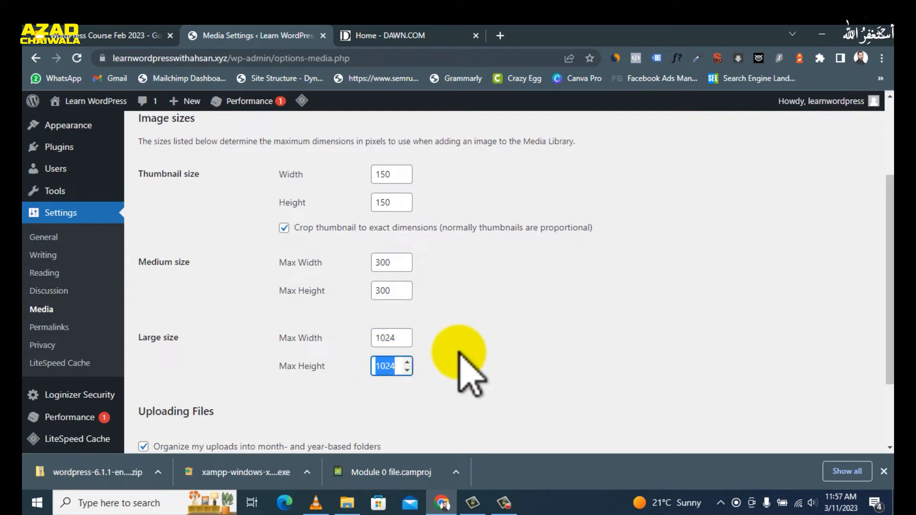
scroll(465, 367, up, 1)
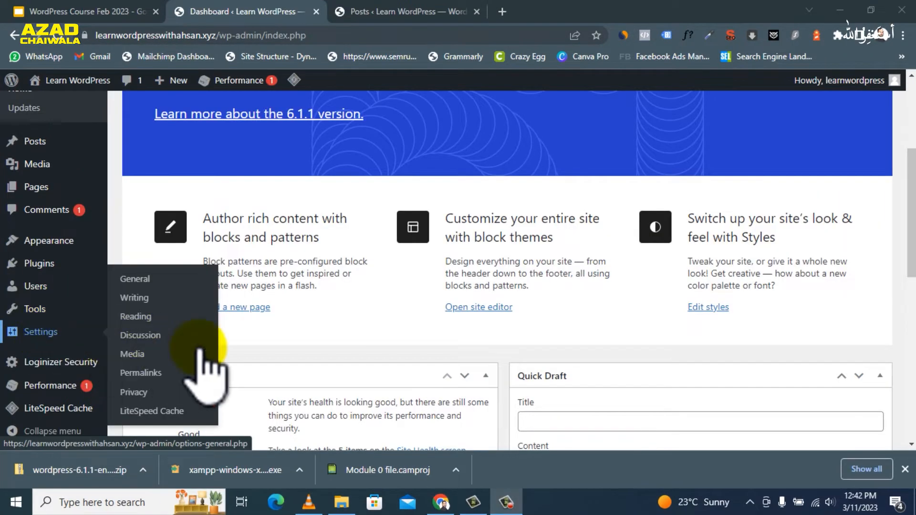
Step: Open the Permalink settings, set the permalink structure to Plain and save the changes
click(135, 373)
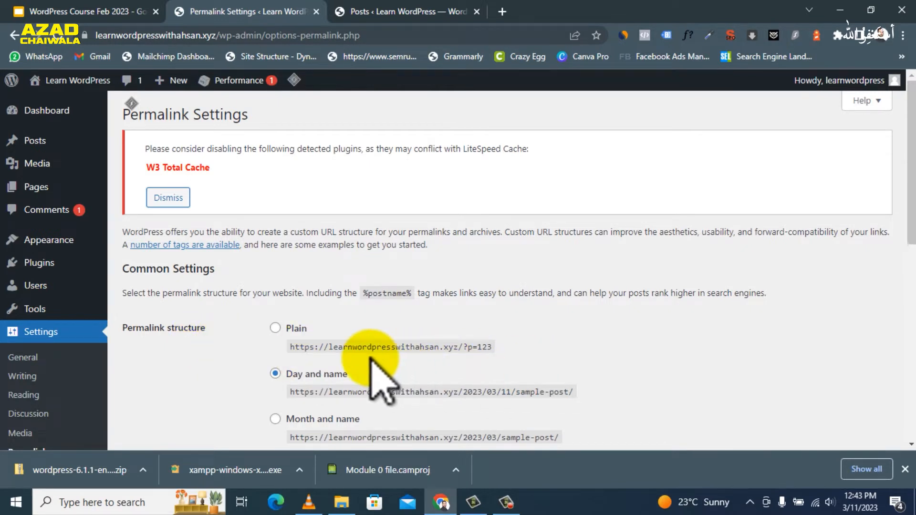
scroll(334, 362, down, 1)
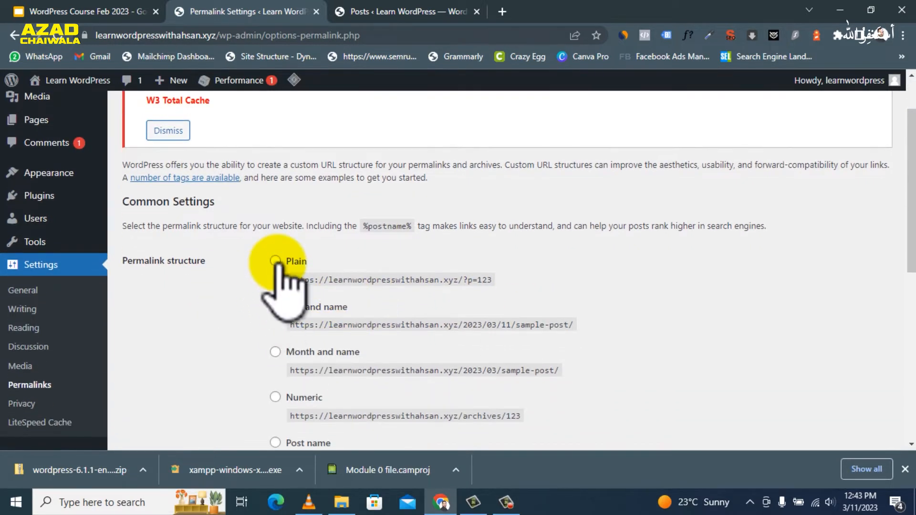
click(275, 261)
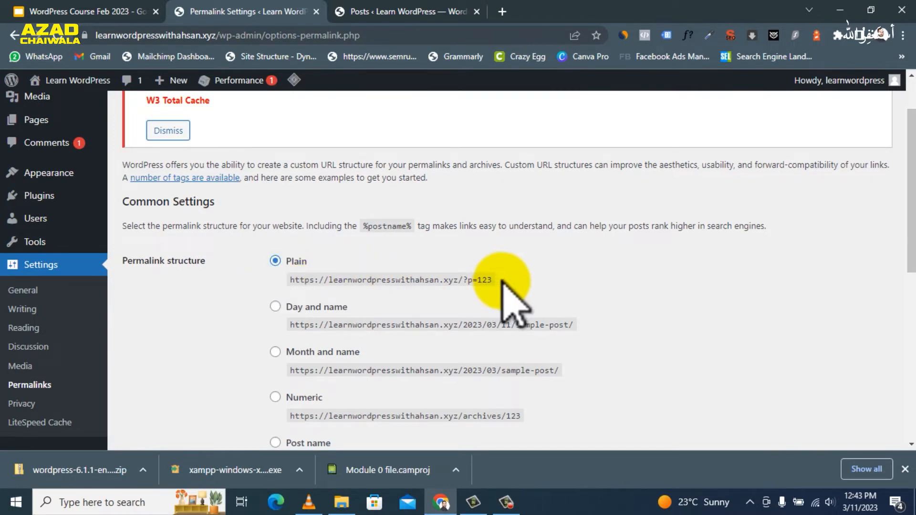
drag(493, 281, 422, 281)
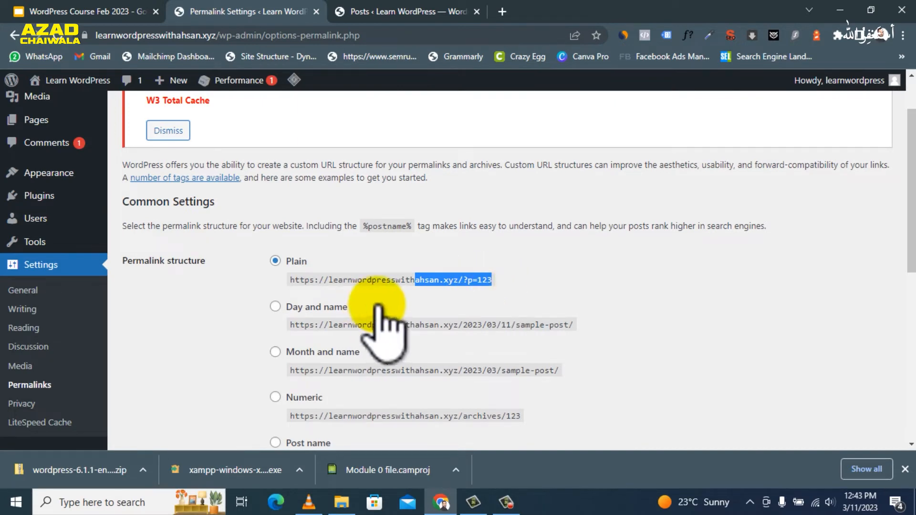
scroll(382, 307, down, 5)
scroll(250, 334, down, 3)
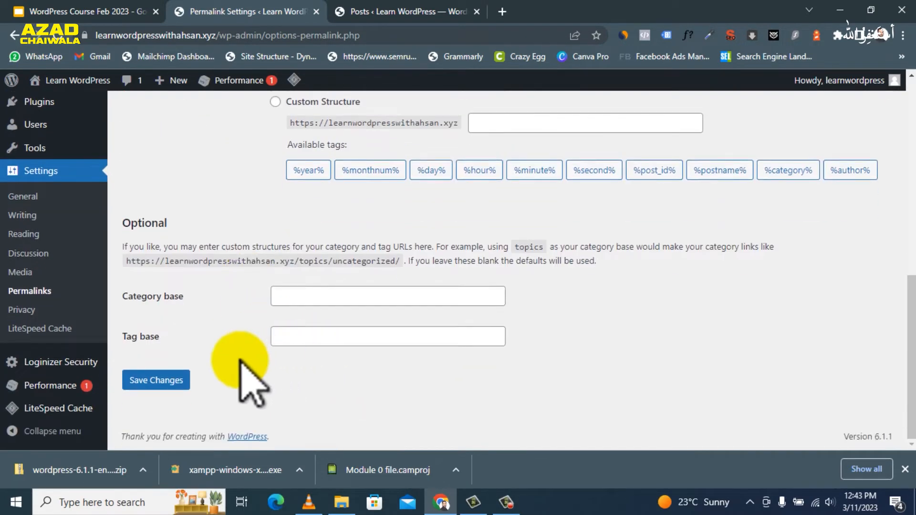
click(167, 384)
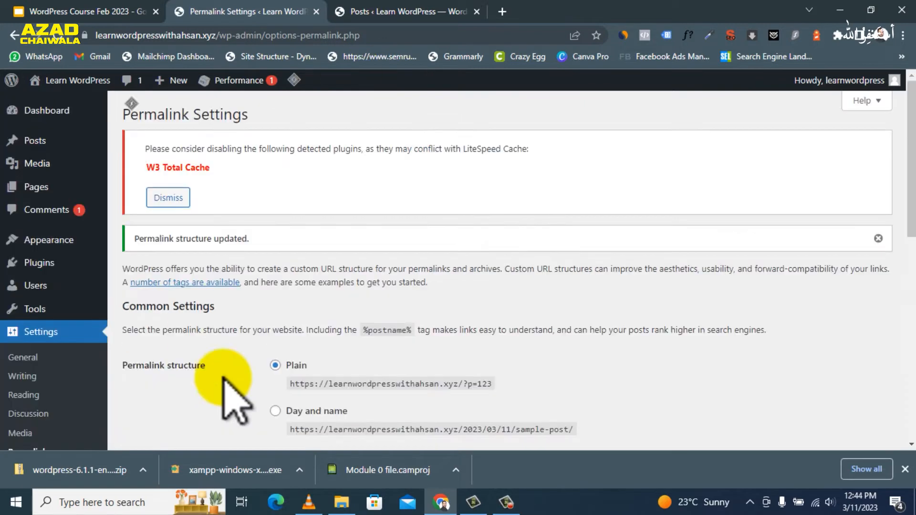
Step: Add a new post titled "example" and publish it
mouse_move(43, 147)
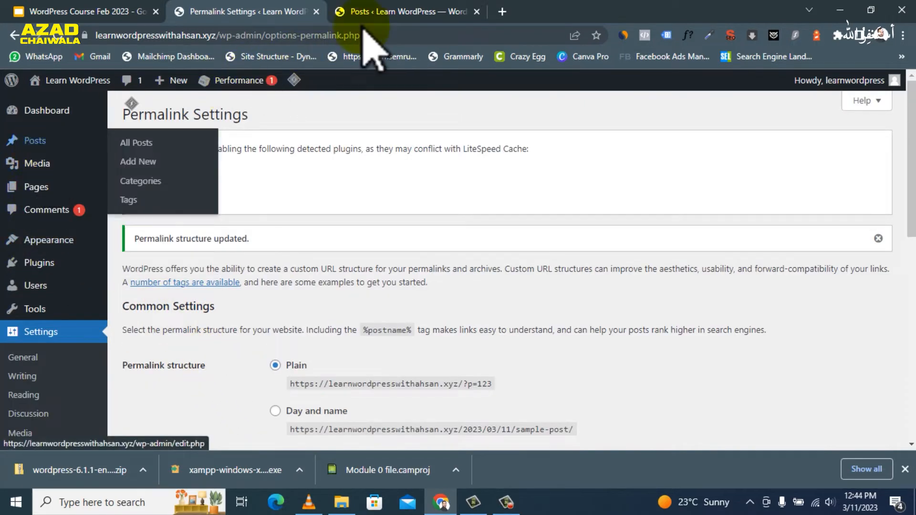
click(368, 14)
scroll(182, 114, up, 2)
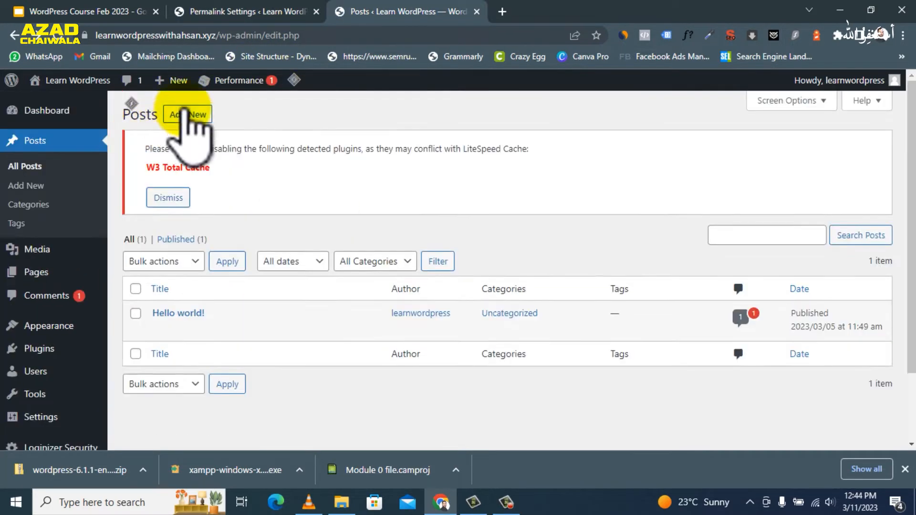
click(185, 114)
text(exz)
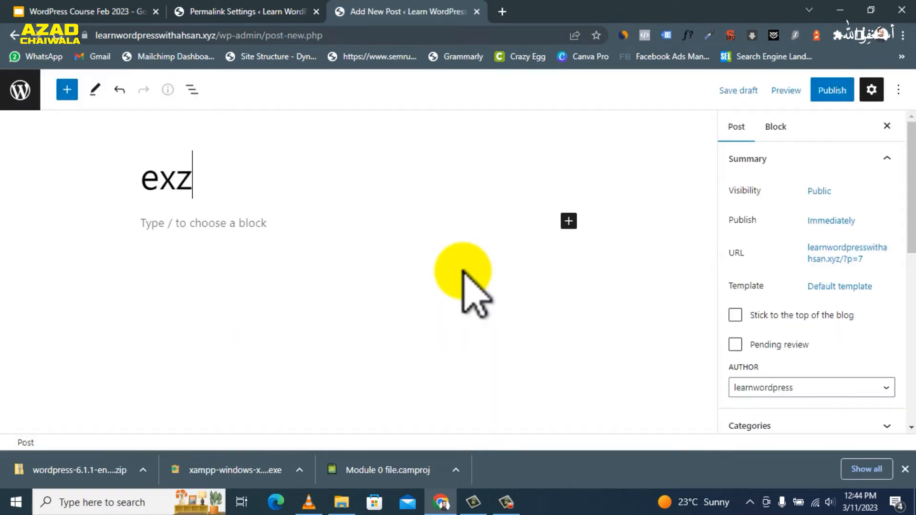
text(mple)
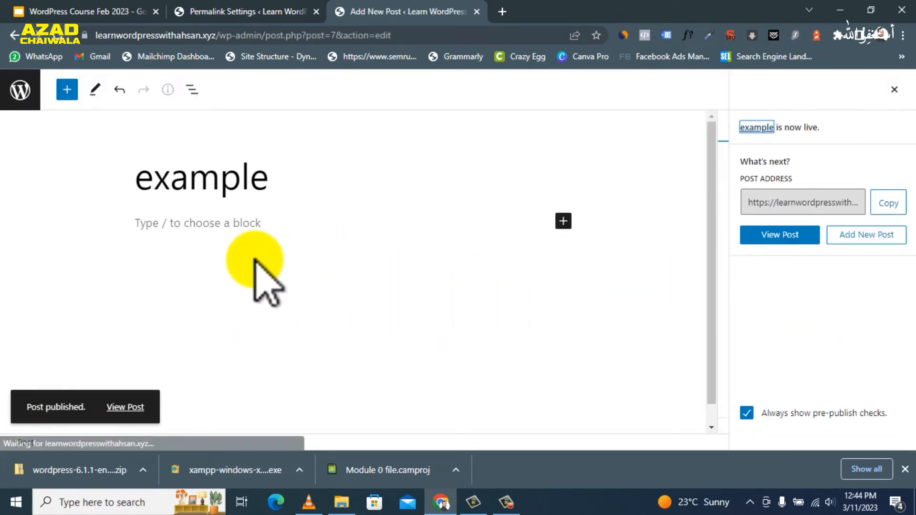
Step: View the published "example" post and inspect the query part at the end of its address
key(Return)
click(220, 36)
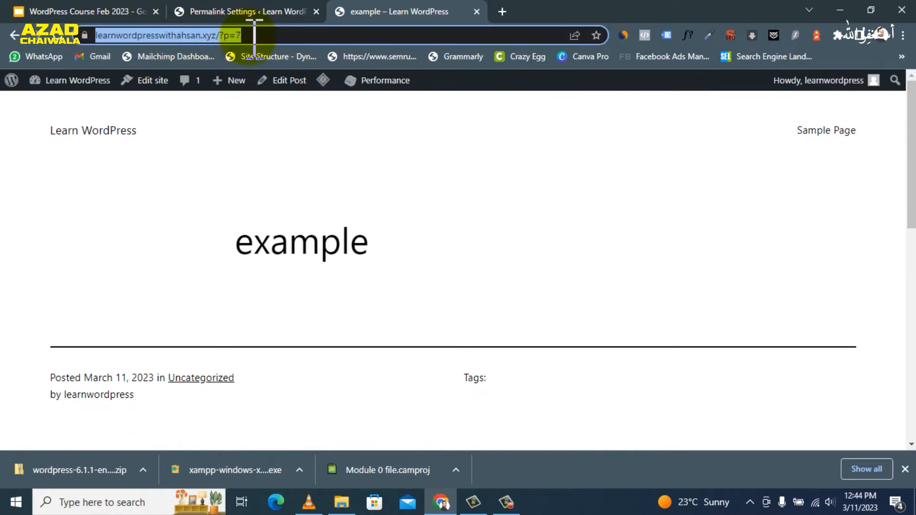
mouse_move(270, 35)
mouse_down()
mouse_move(286, 36)
mouse_move(256, 36)
mouse_up()
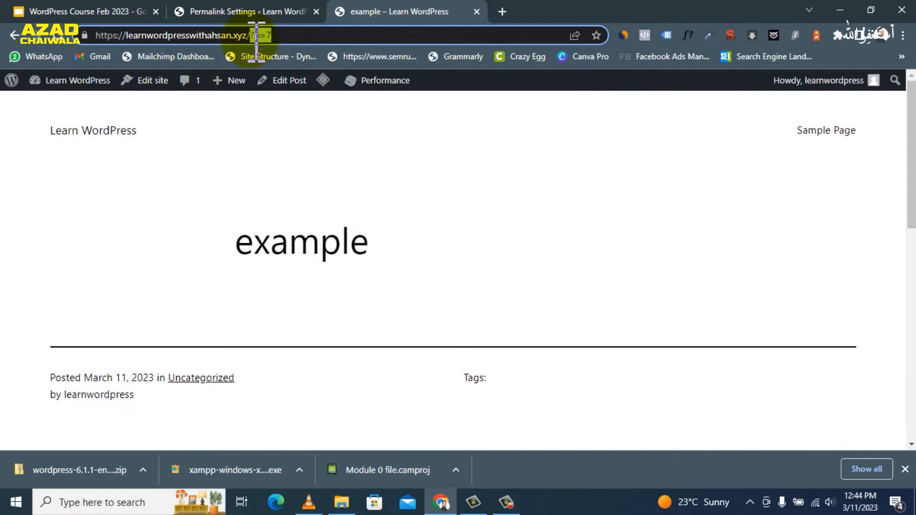
Step: Return to the Permalink settings, set the permalink structure to Post name and save the changes
click(220, 12)
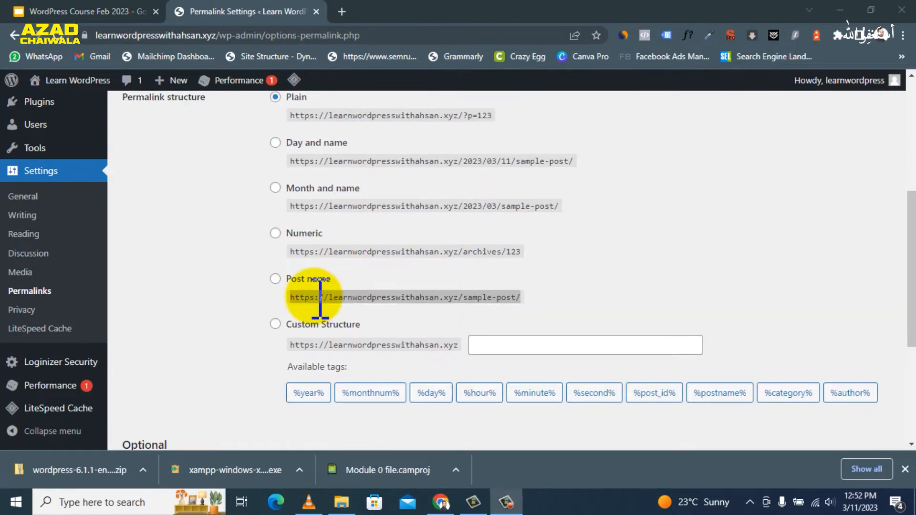
triple_click(289, 296)
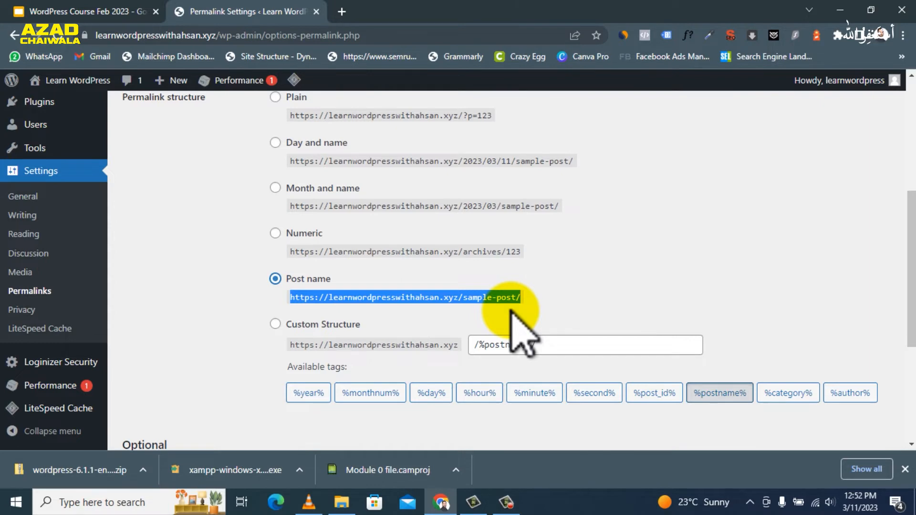
scroll(378, 317, down, 5)
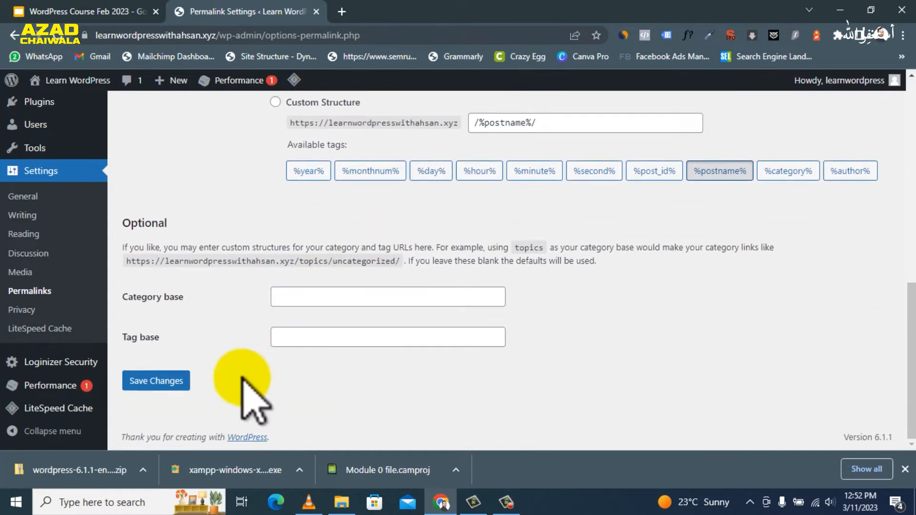
click(171, 386)
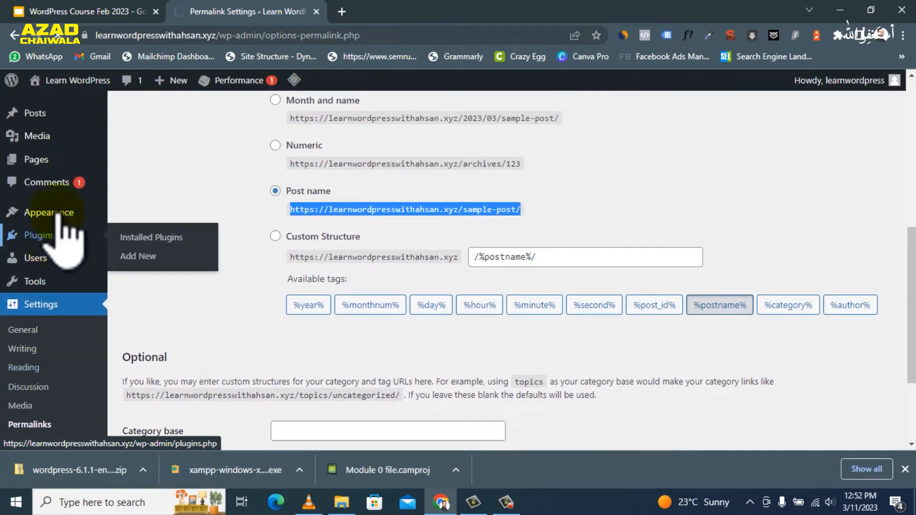
Step: Add a new post titled "best course for digital marketing" and publish it
mouse_move(38, 122)
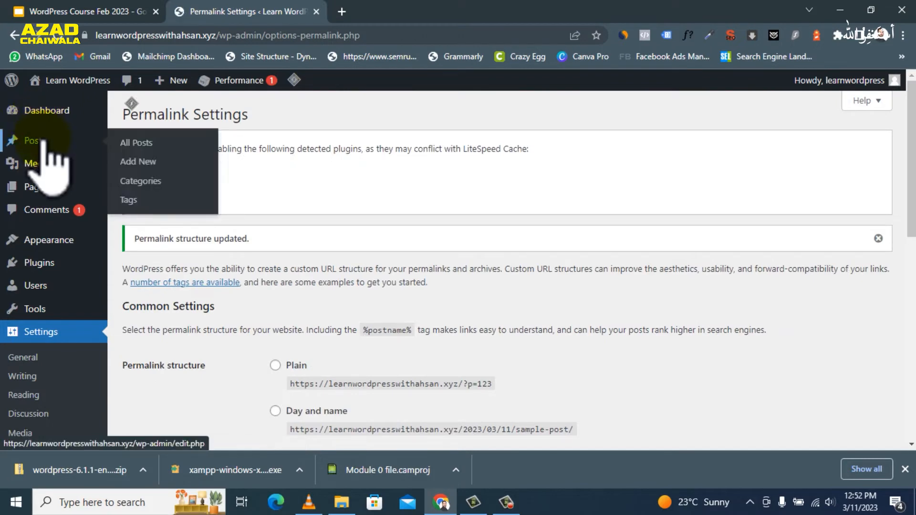
click(139, 162)
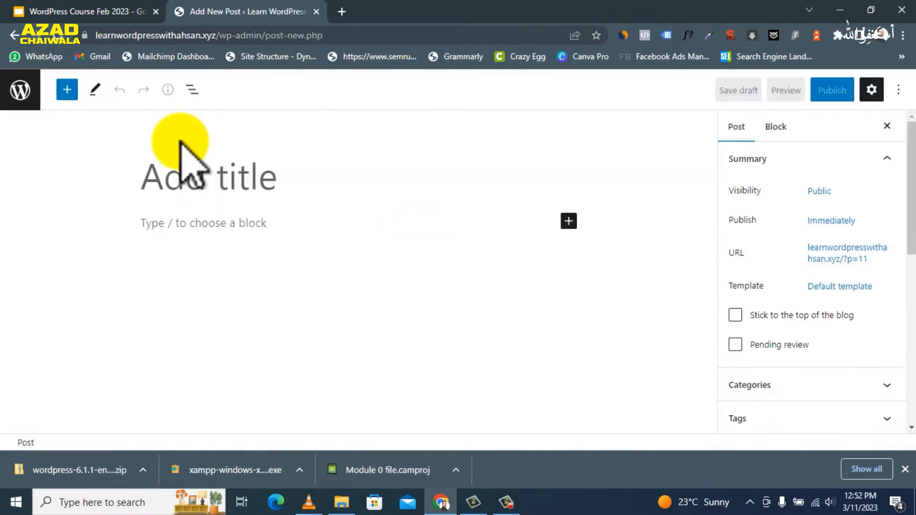
text(b)
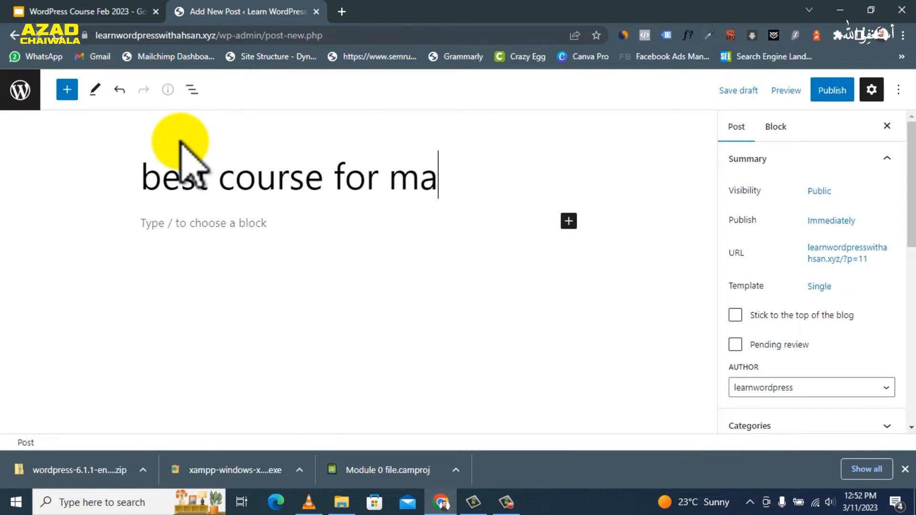
text(est course for digital marketing)
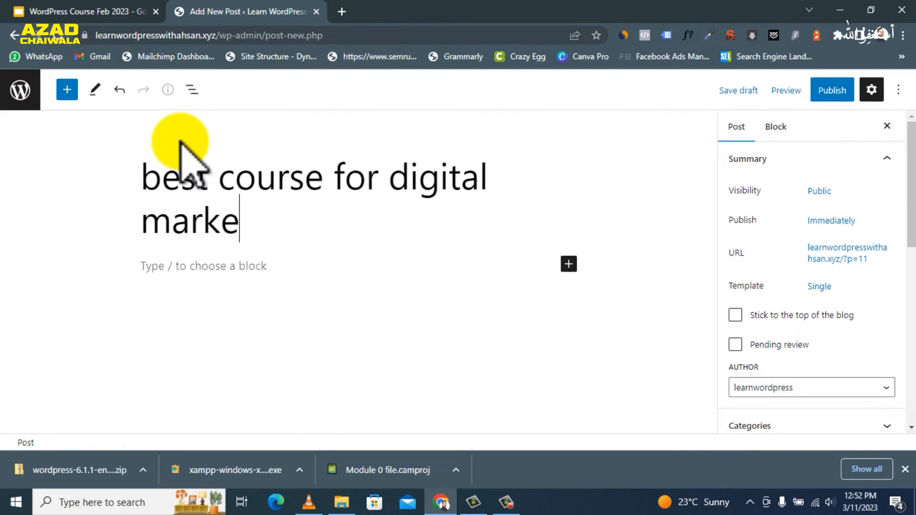
click(833, 90)
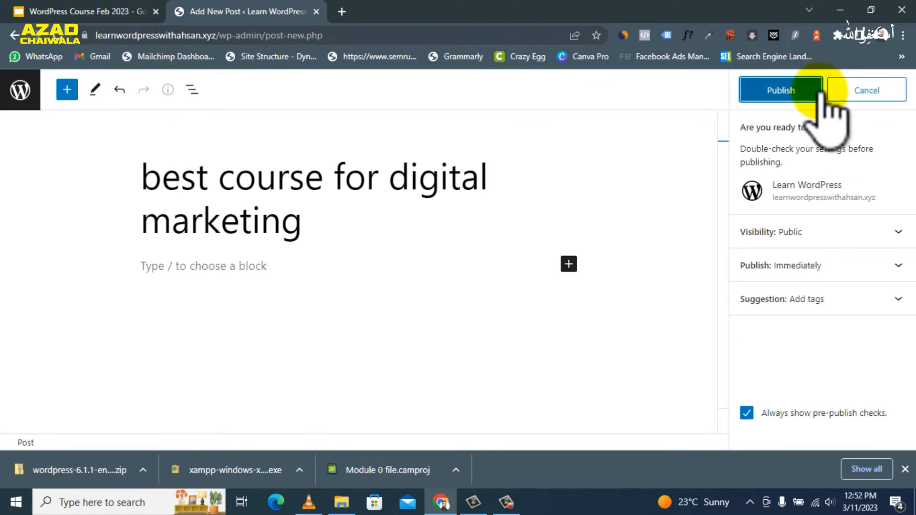
click(305, 226)
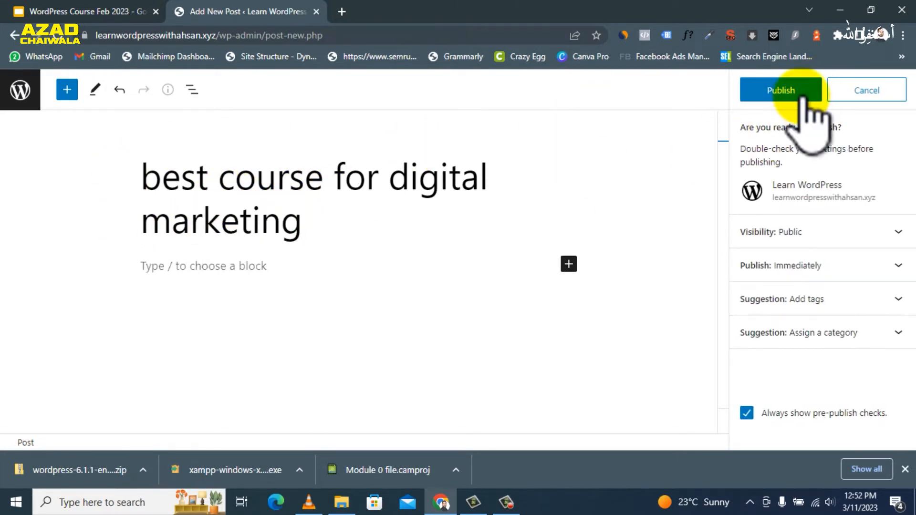
click(785, 90)
Step: View the published digital marketing post and inspect the slug in its address
click(790, 252)
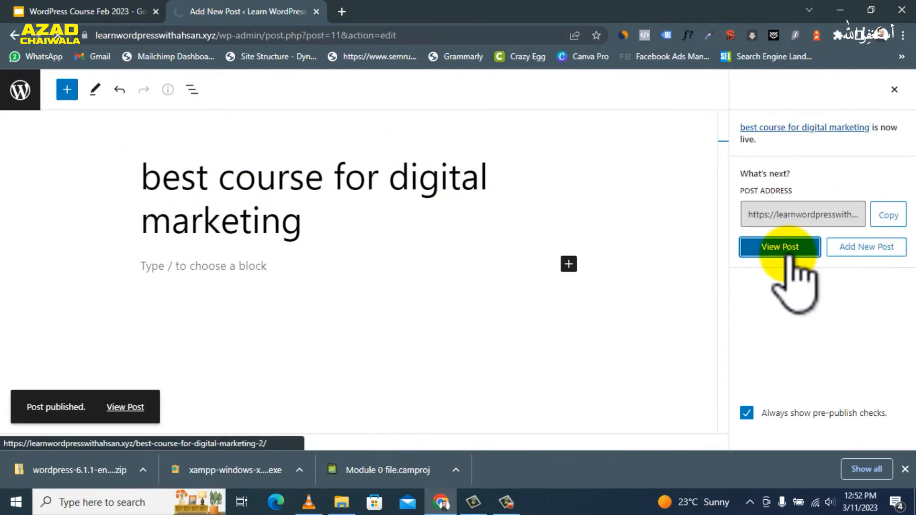
click(253, 35)
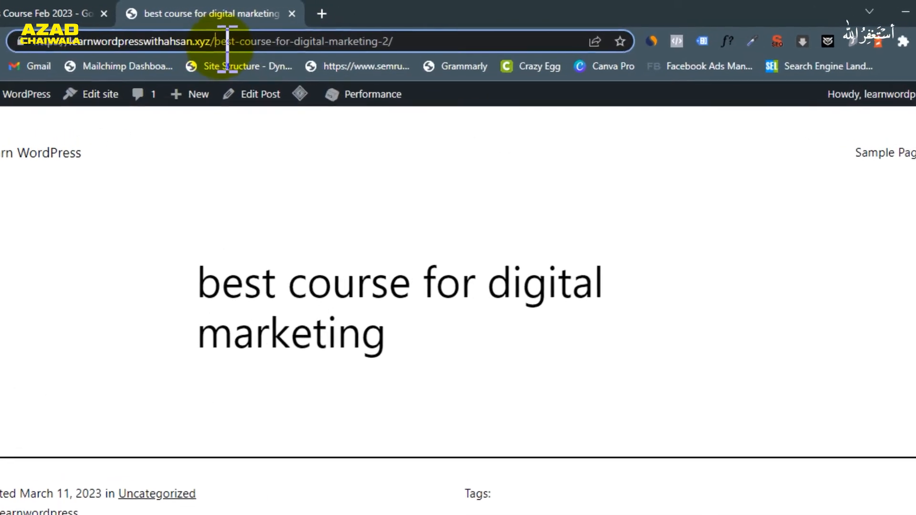
drag(242, 38, 385, 38)
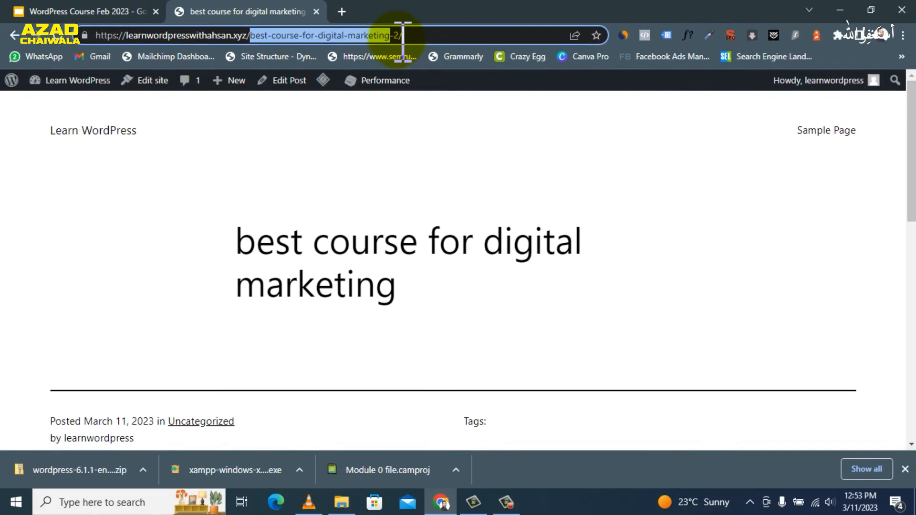
click(397, 36)
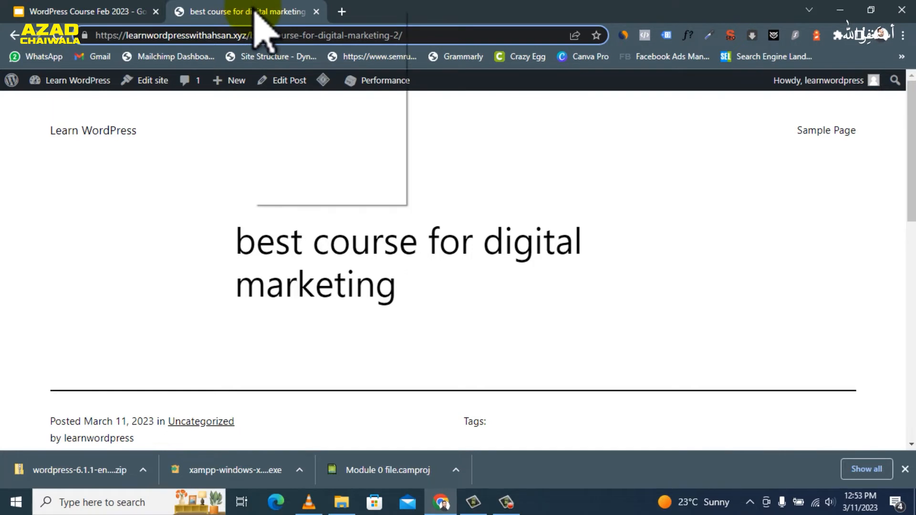
Step: Duplicate the browser tab showing the digital marketing post
click(300, 107)
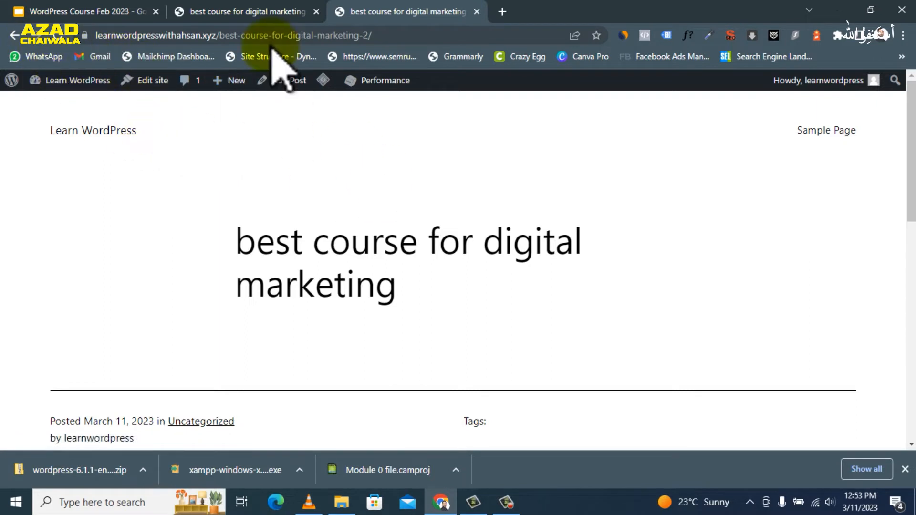
Step: Highlight the slug in the published digital marketing post's address and check the course slide on basic WordPress settings
click(225, 36)
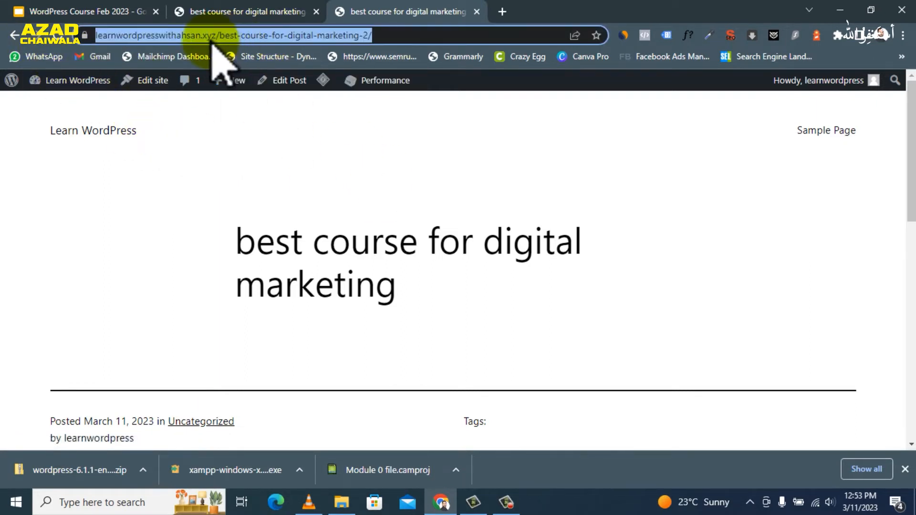
click(258, 36)
drag(251, 36, 381, 36)
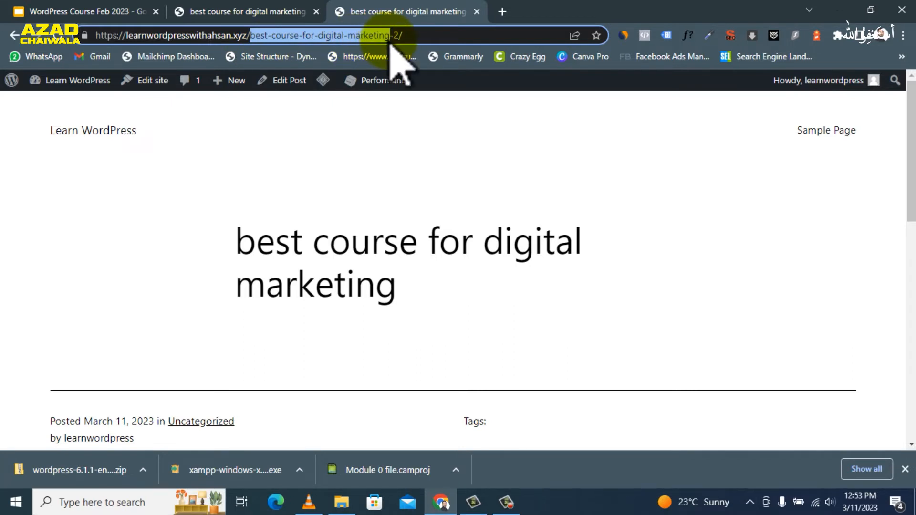
click(219, 6)
click(138, 8)
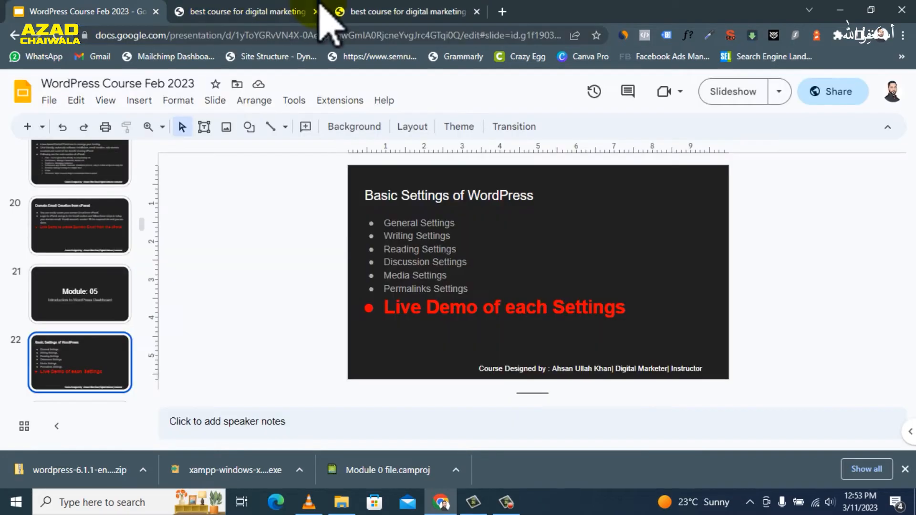
click(281, 5)
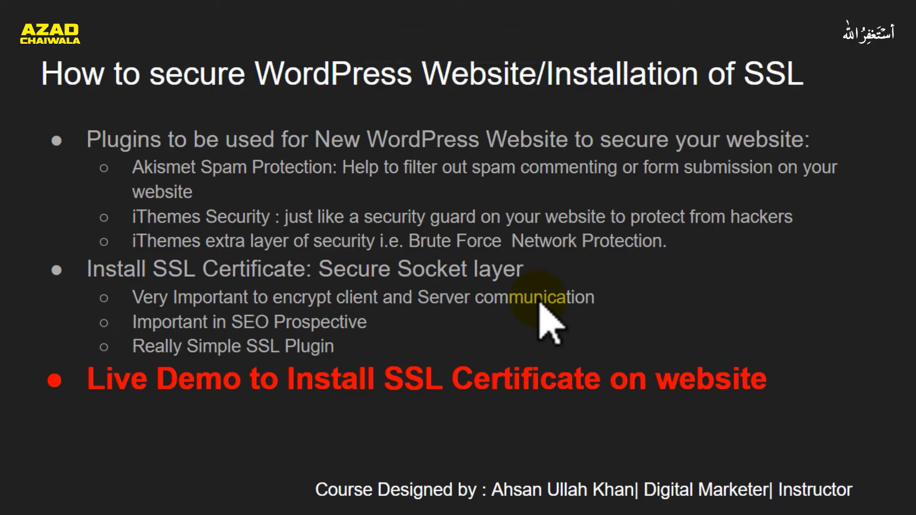
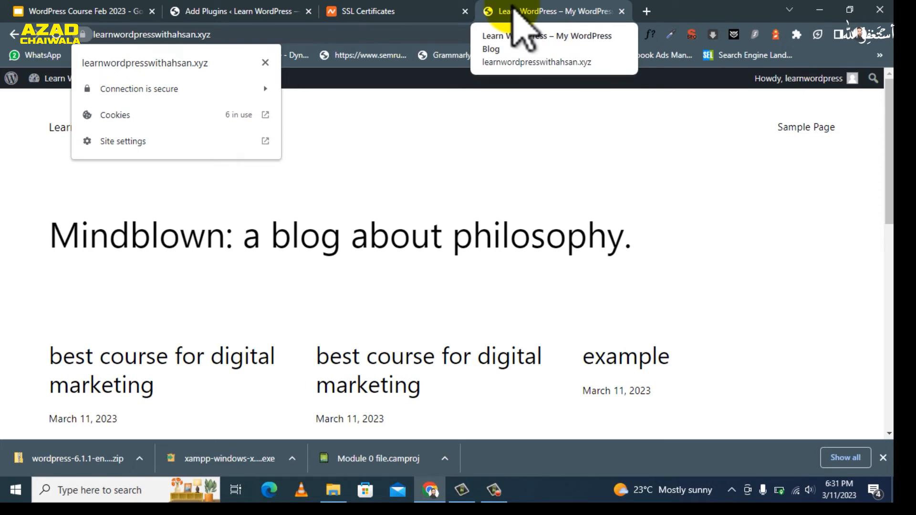
Step: Close the site information popup, inspect the site homepage's address and return to the slide on securing WordPress and installing SSL
click(400, 98)
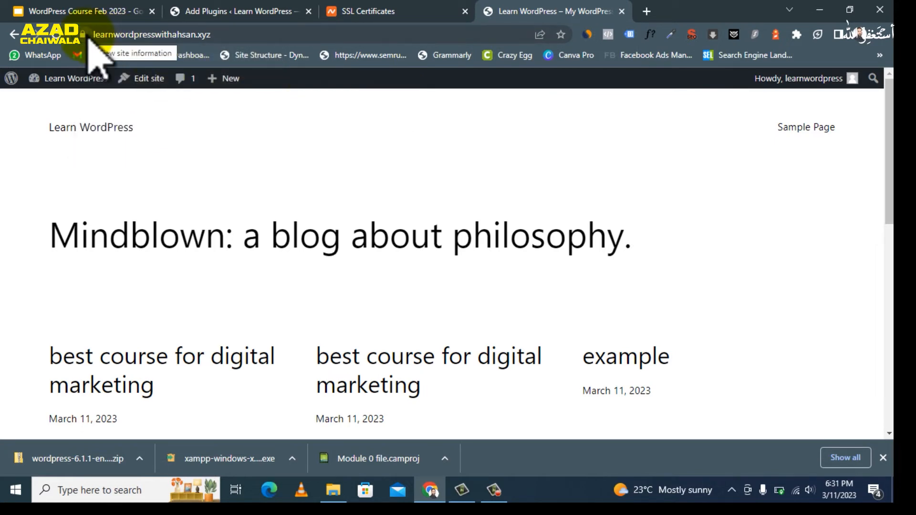
click(102, 37)
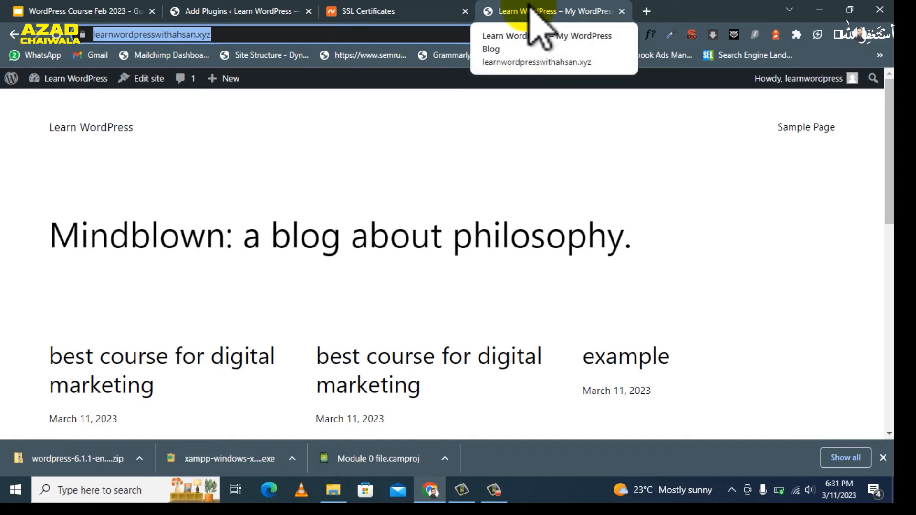
click(265, 10)
click(121, 11)
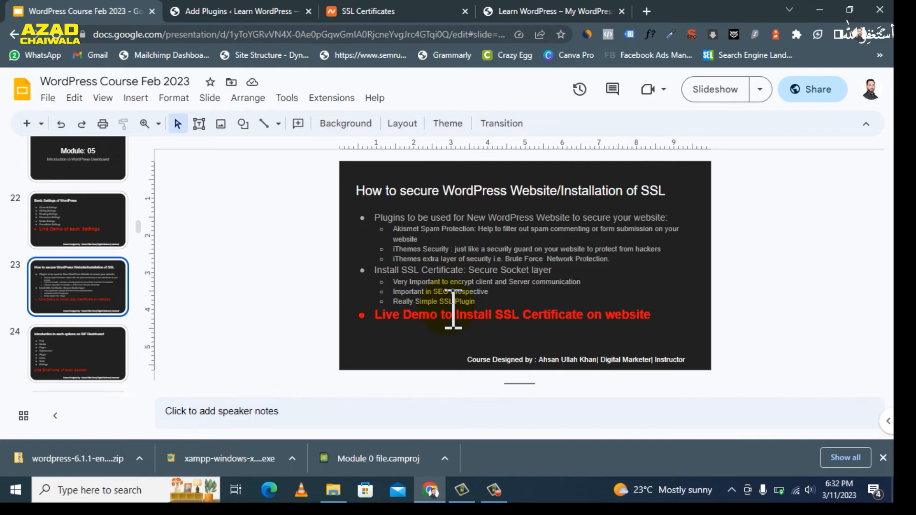
Step: Examine the installed PositiveSSL certificate's name, domain and time remaining in the Namecheap SSL Certificates list
click(348, 10)
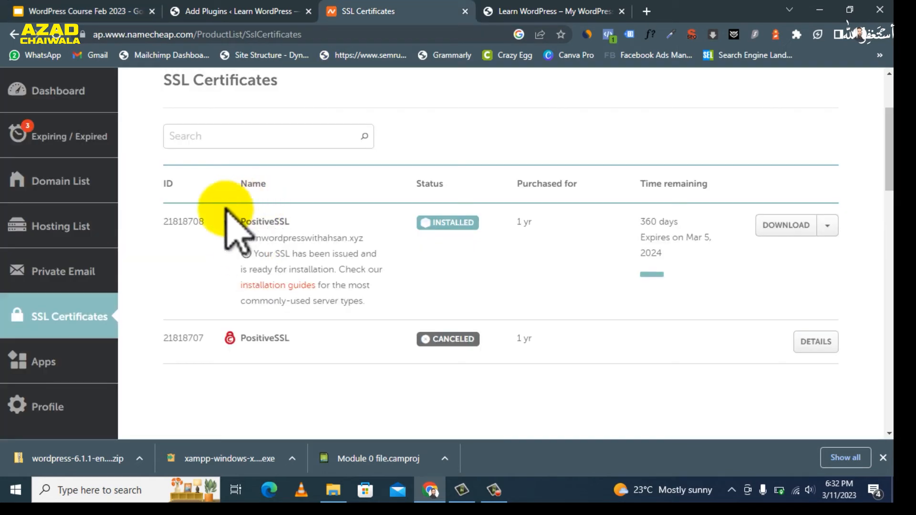
scroll(93, 231, up, 3)
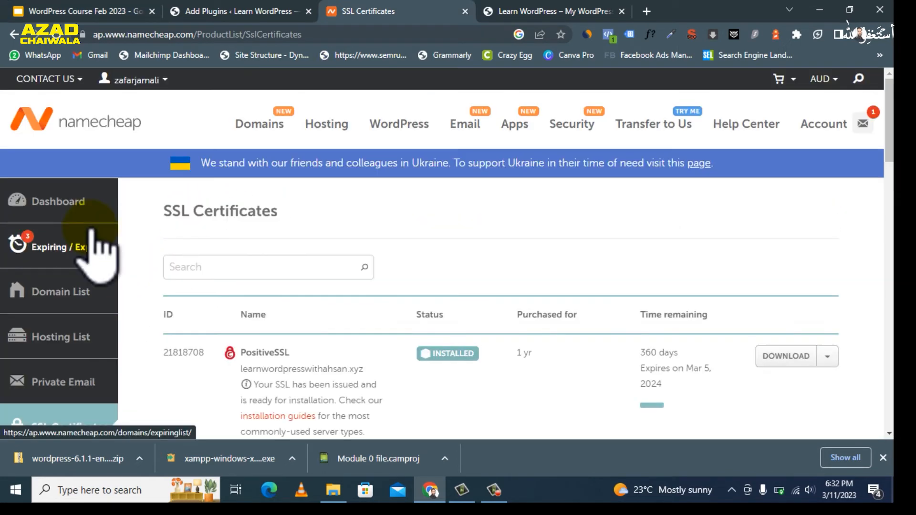
scroll(71, 334, down, 4)
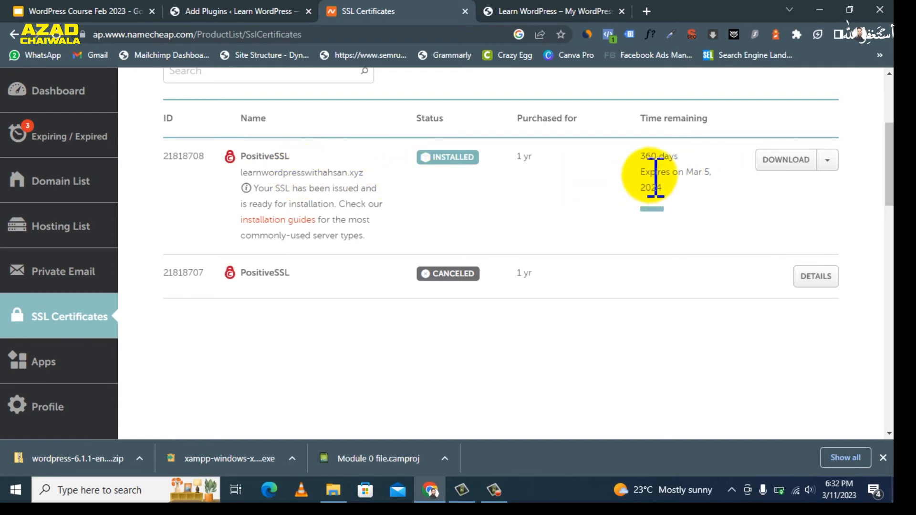
triple_click(680, 161)
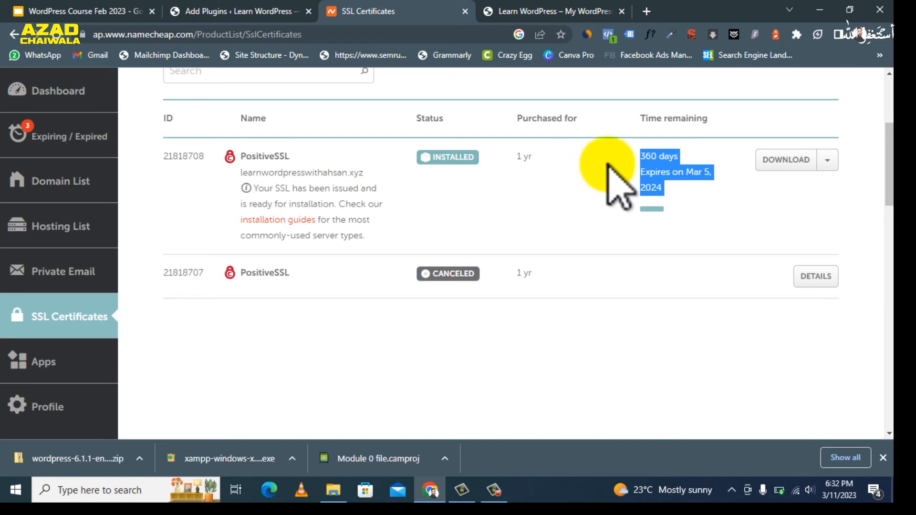
drag(291, 160, 246, 162)
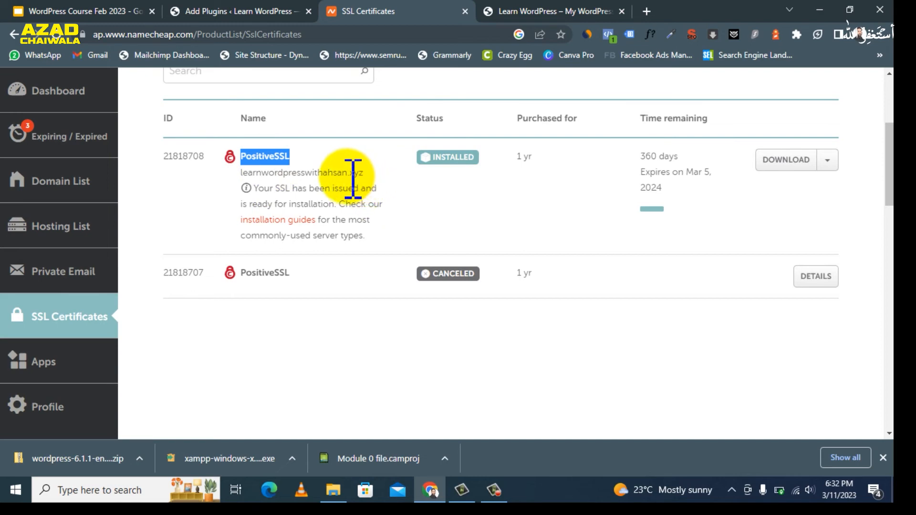
drag(364, 173, 234, 173)
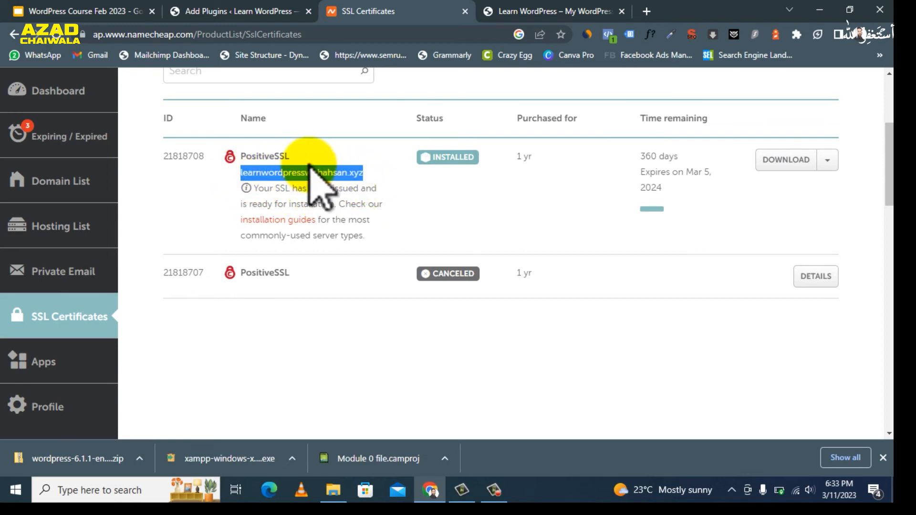
Step: Search the web for "website without ssl example" from the site homepage's tab
click(568, 6)
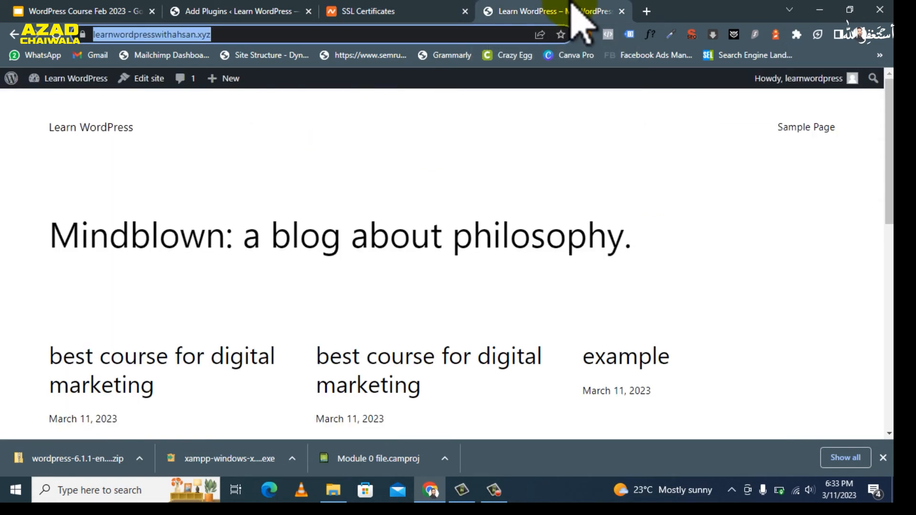
click(313, 34)
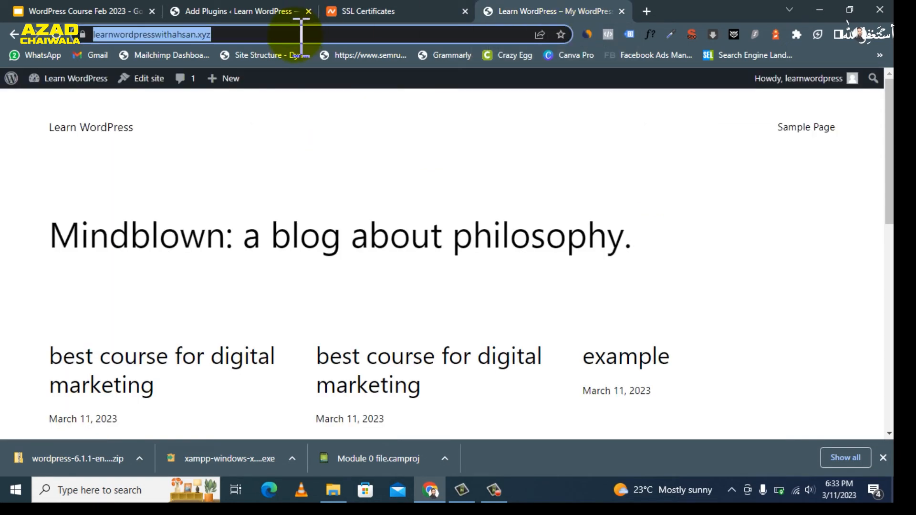
text(website )
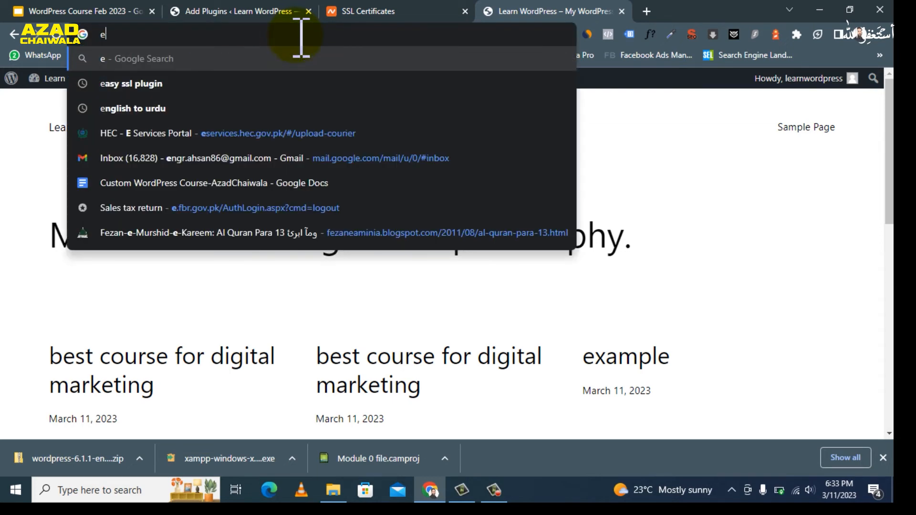
text(withou s)
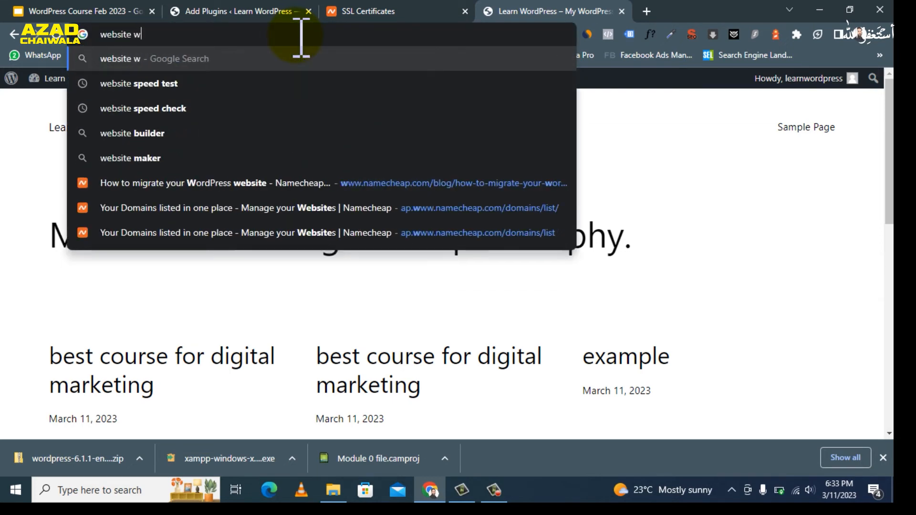
key(BackSpace)
key(BackSpace)
text(t ssl example)
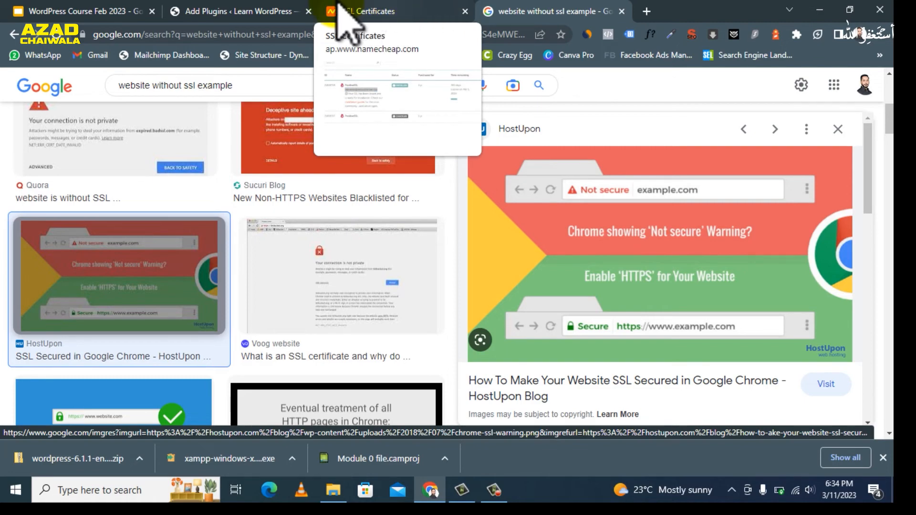
Step: Search the WordPress plugins for "really simple ssl", and install and activate the Really Simple SSL plugin
click(225, 11)
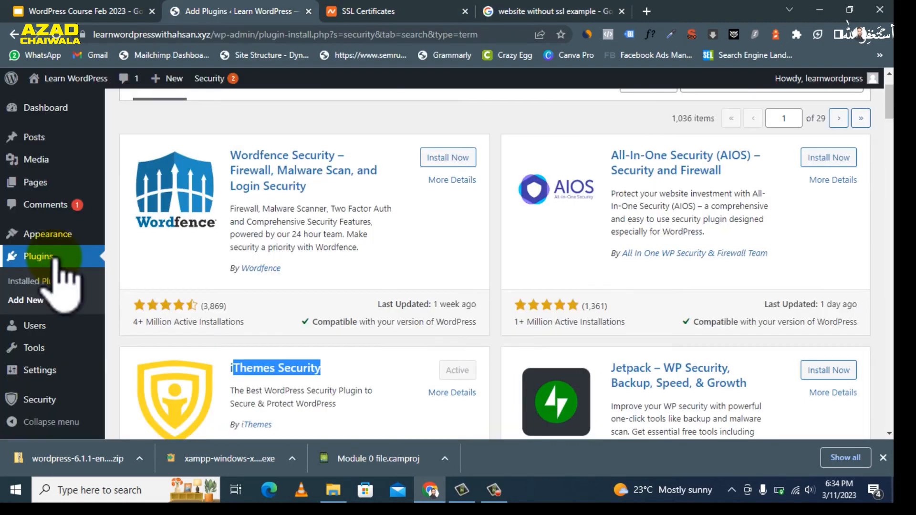
click(55, 258)
click(776, 196)
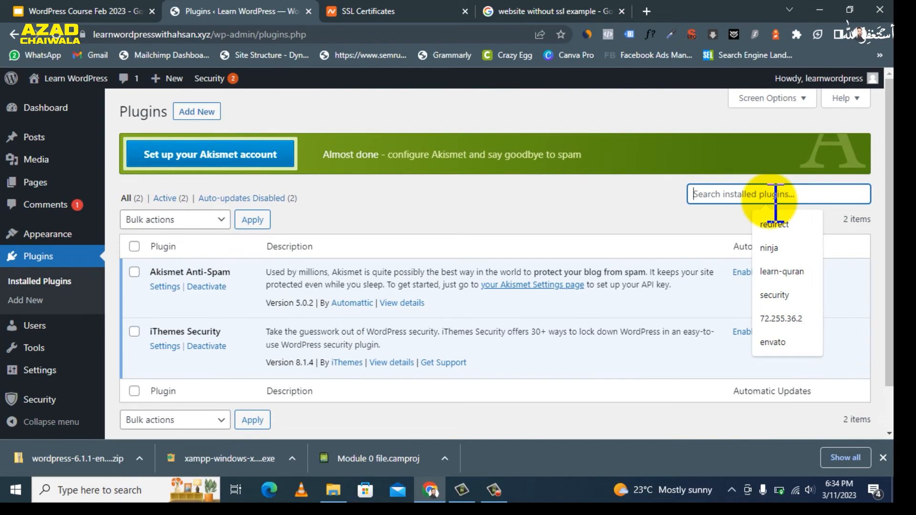
text(real)
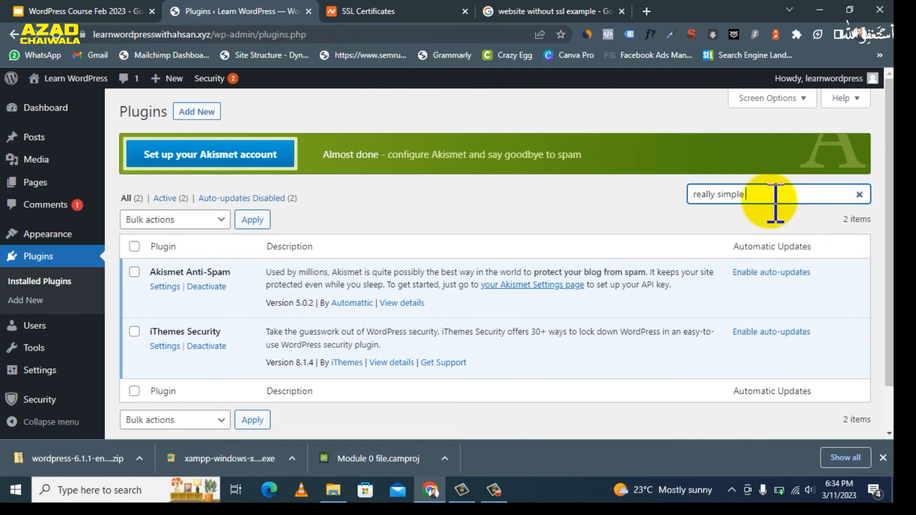
text(ly simple)
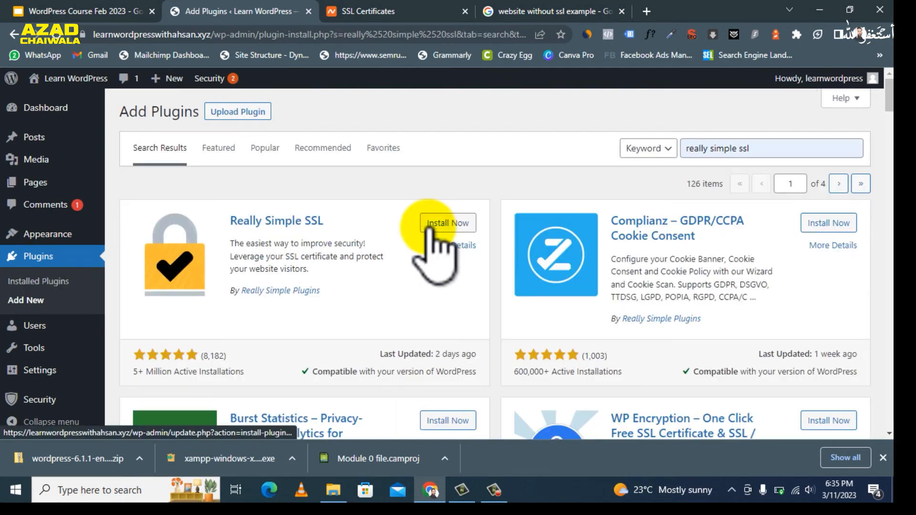
click(437, 225)
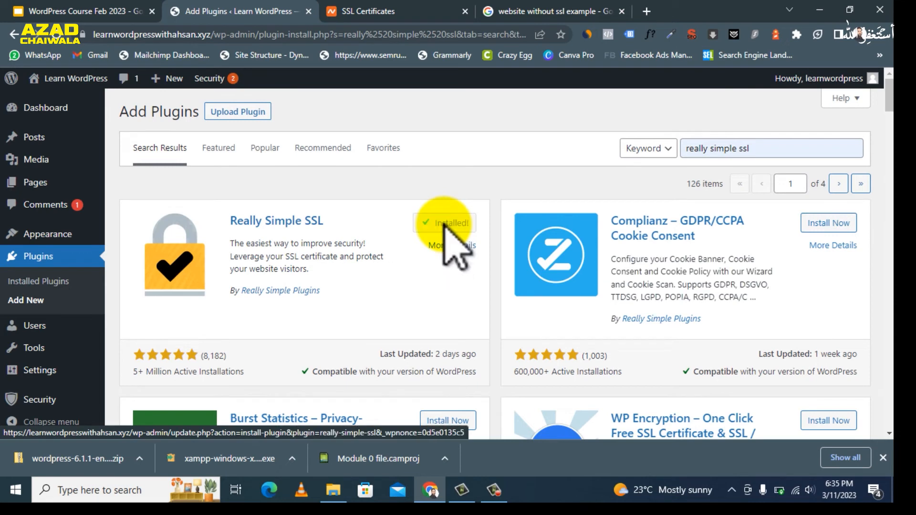
click(444, 225)
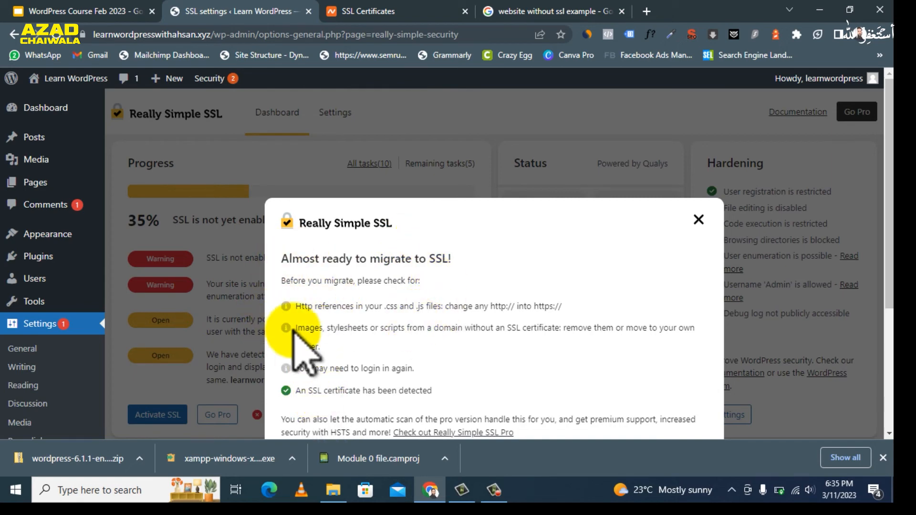
Step: Review the pre-migration checklist and the SSL certificate detection line in the Really Simple SSL dialog
triple_click(306, 224)
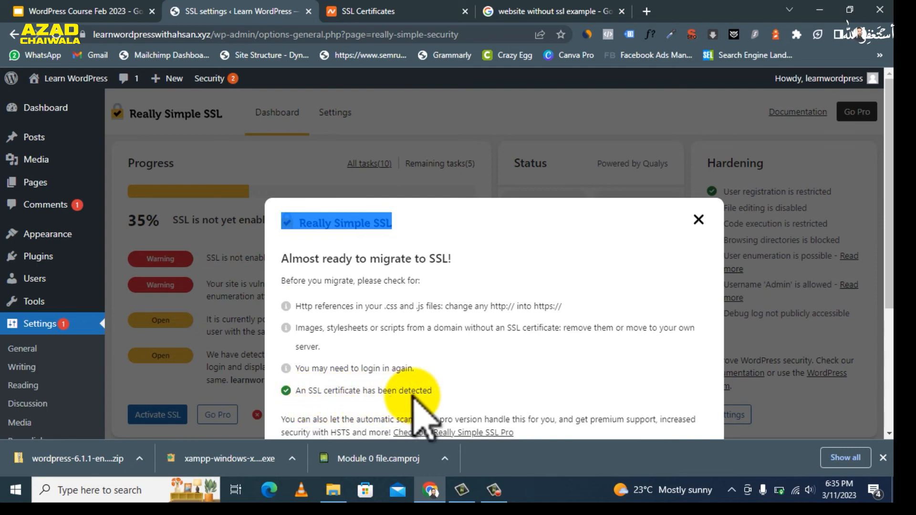
drag(433, 392, 306, 392)
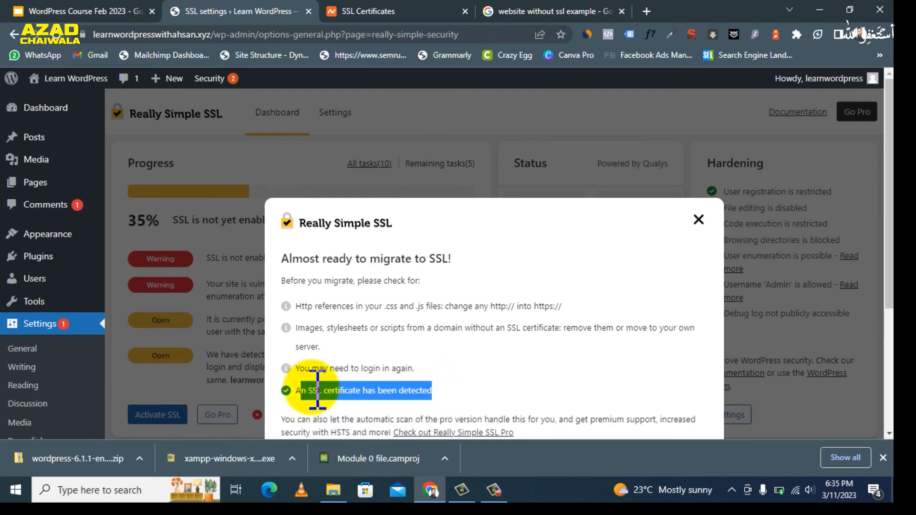
scroll(467, 327, down, 3)
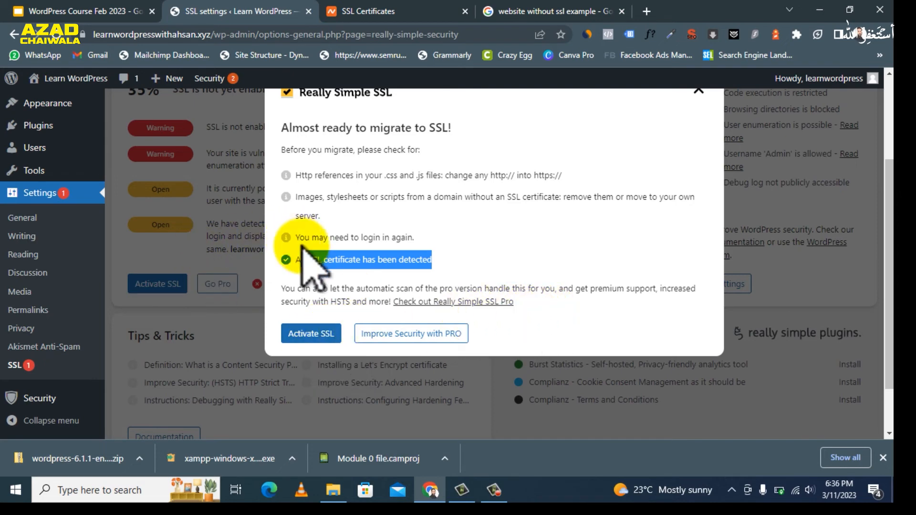
scroll(344, 334, up, 1)
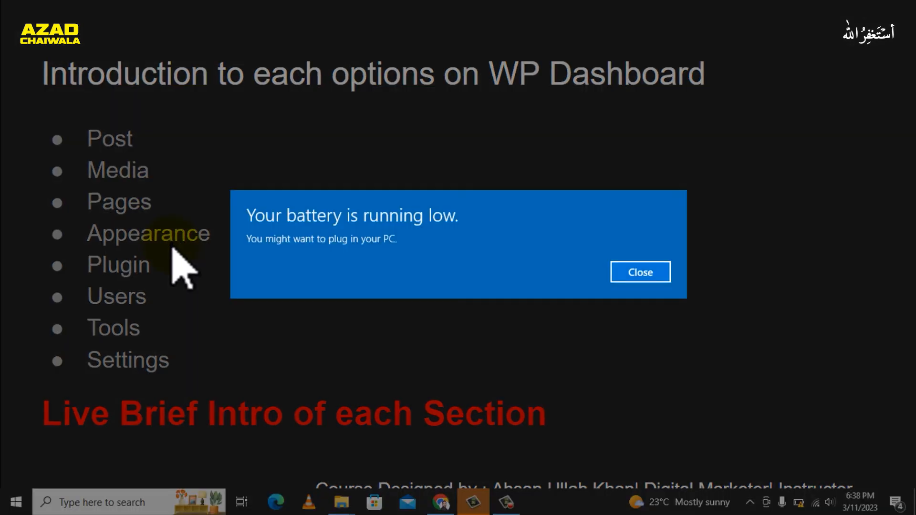
Step: Dismiss the low-battery notice and review the core, plugin and theme update status on the WordPress Updates page
key(Return)
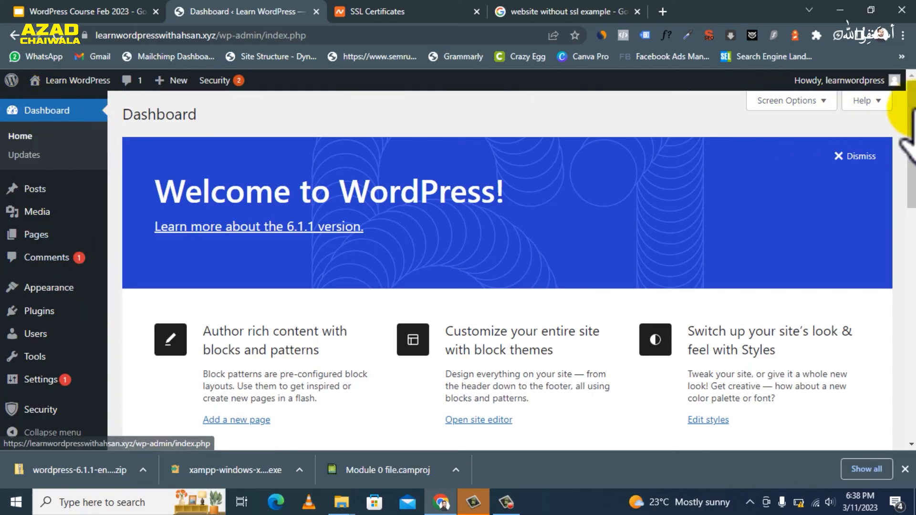
click(23, 154)
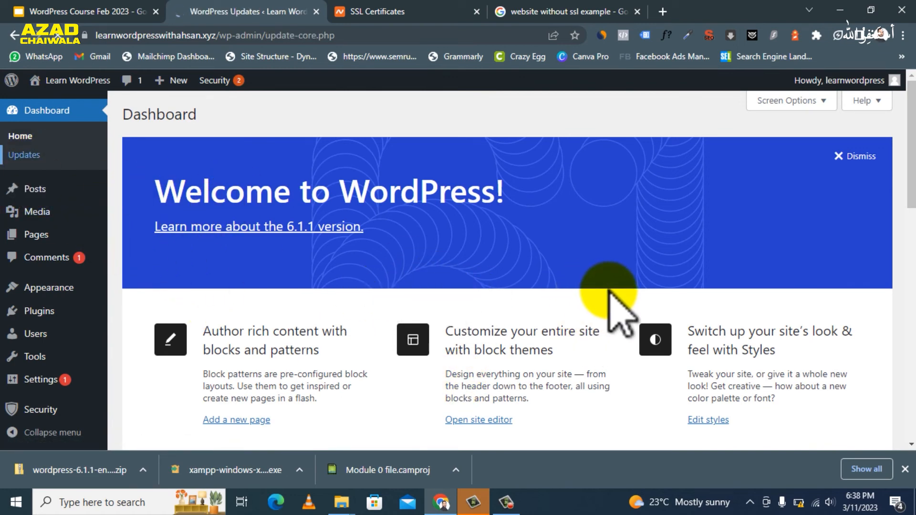
scroll(507, 303, down, 2)
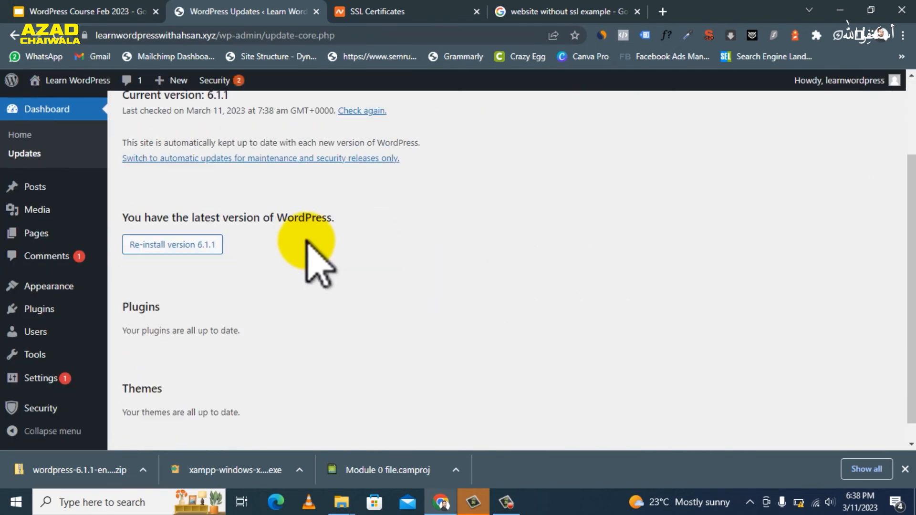
drag(157, 288, 243, 314)
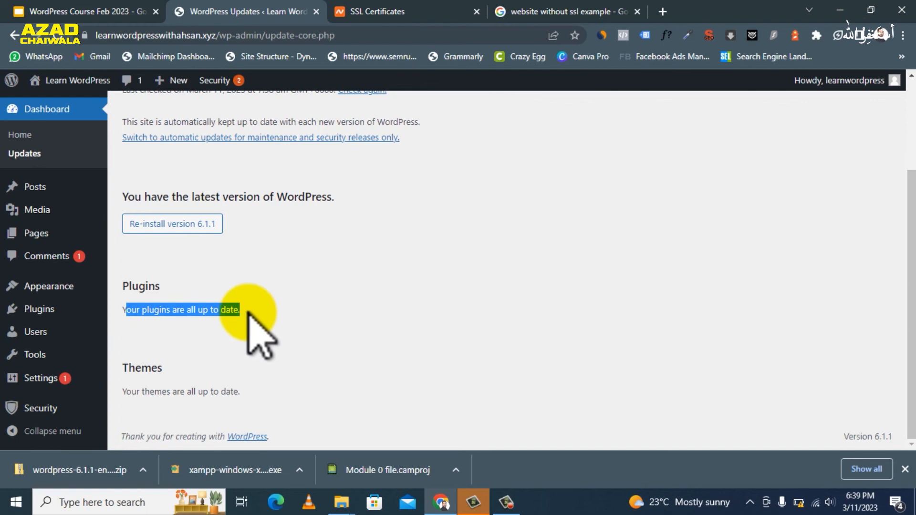
drag(126, 391, 253, 392)
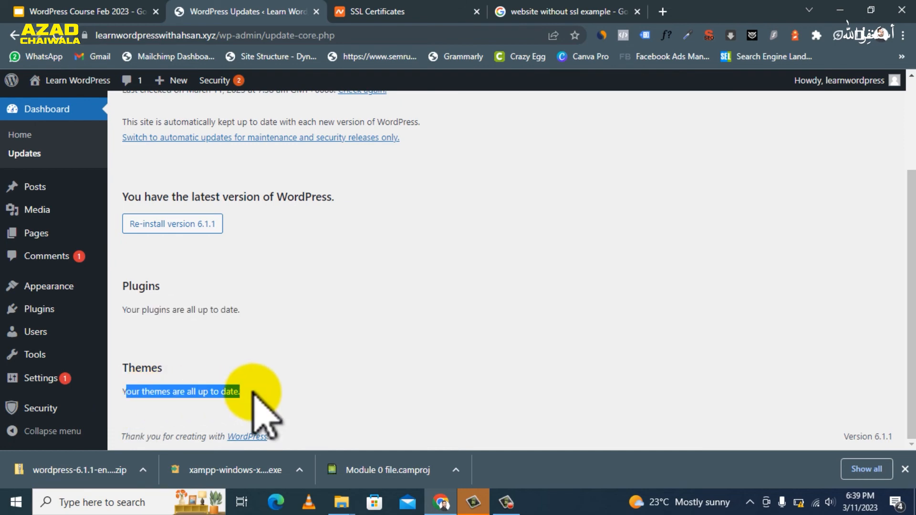
scroll(618, 347, up, 3)
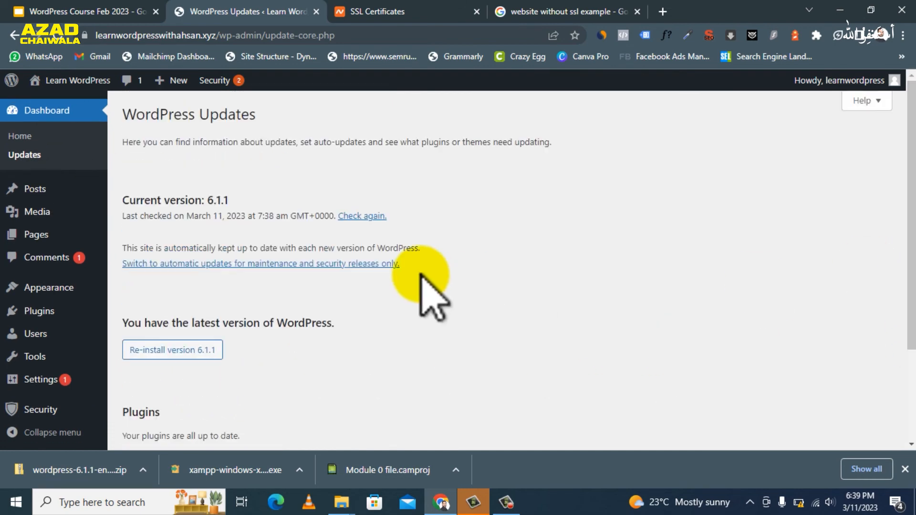
Step: Review the plugin and theme update status and the options under Posts, Media, Pages, Comments, Appearance and Plugins
scroll(429, 286, down, 3)
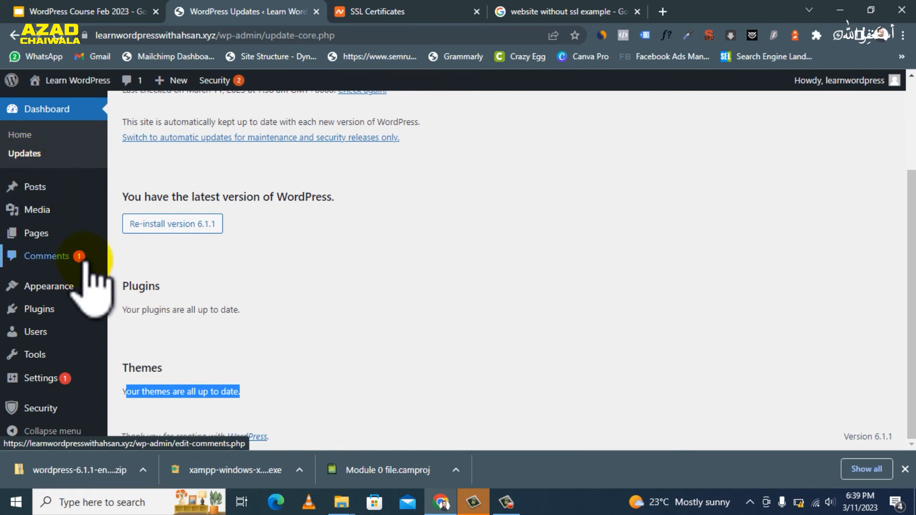
mouse_move(50, 196)
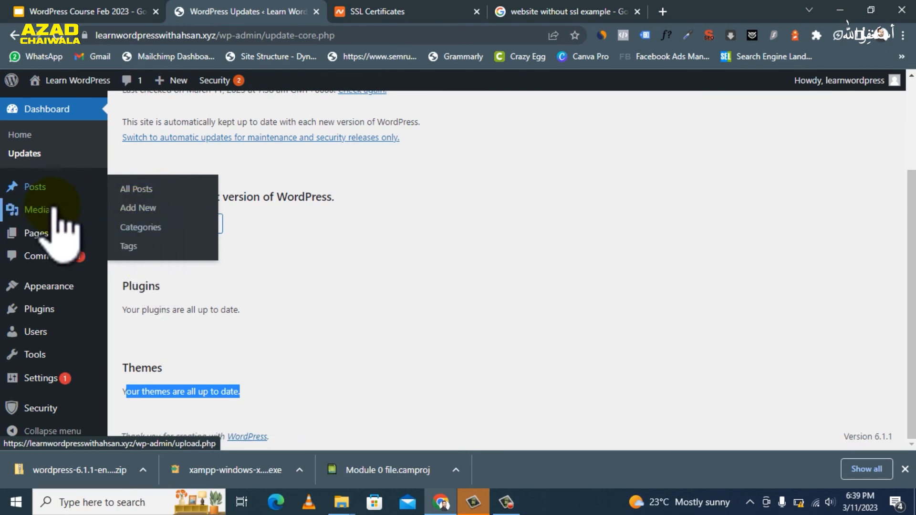
mouse_move(51, 213)
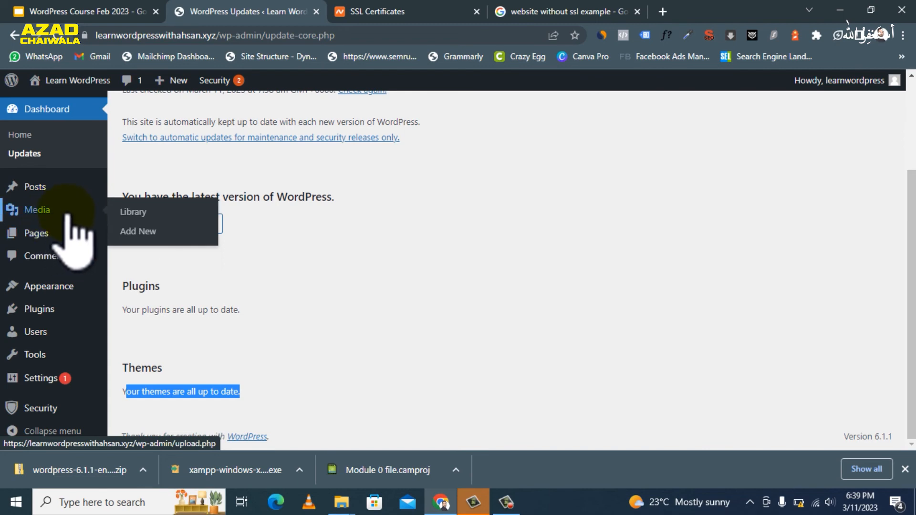
mouse_move(50, 233)
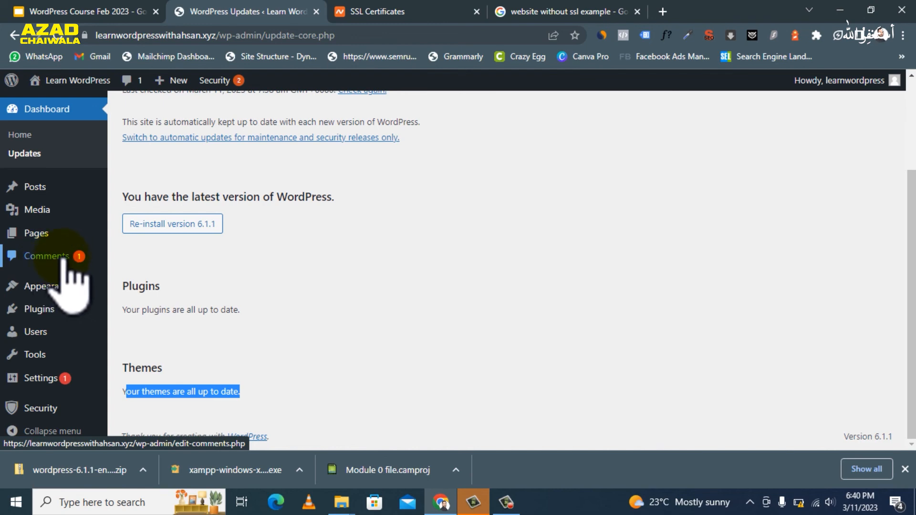
mouse_move(67, 286)
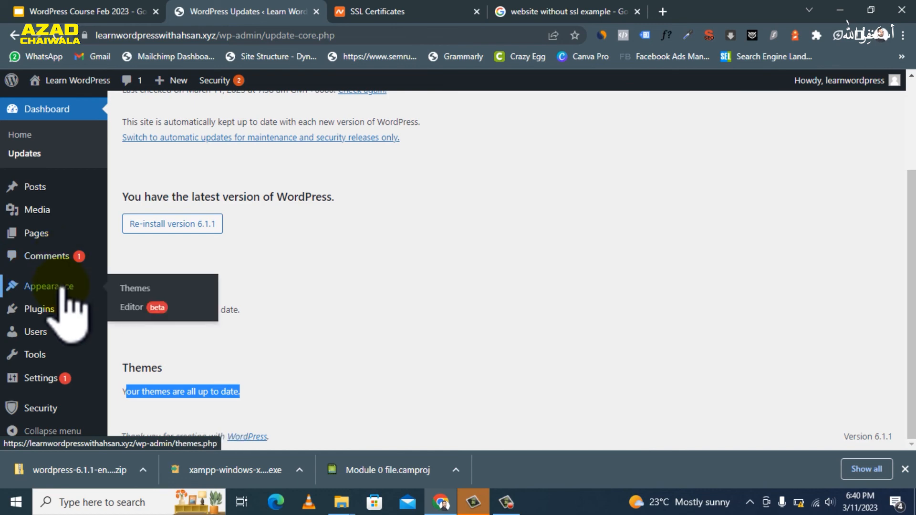
click(134, 289)
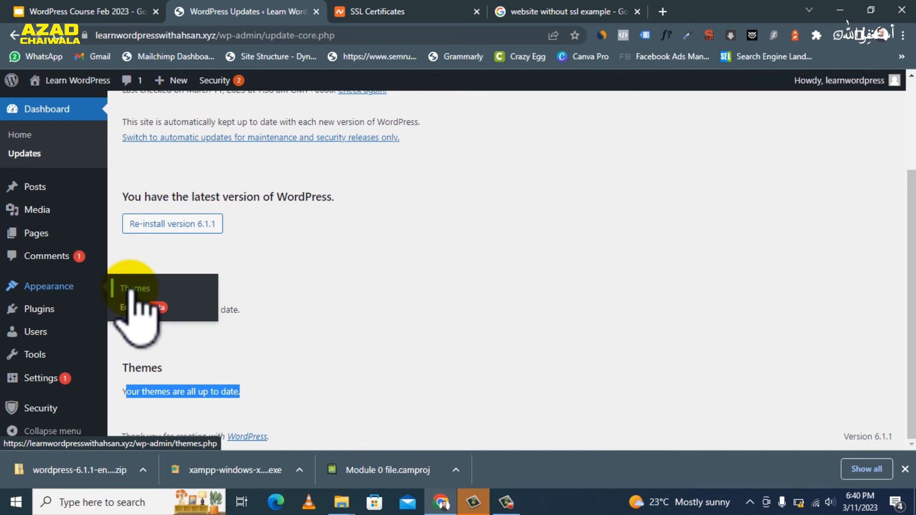
mouse_move(48, 310)
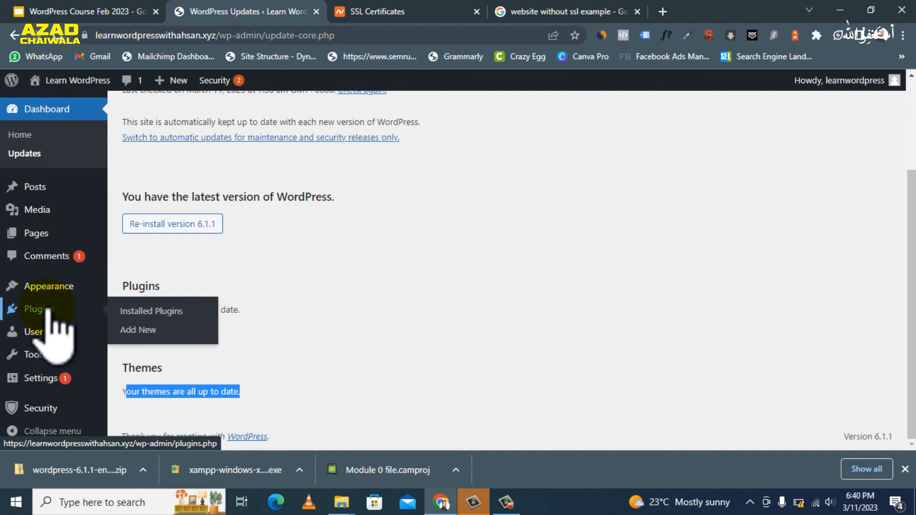
Step: Open the form for adding a new user and examine its fields and the available roles
mouse_move(50, 334)
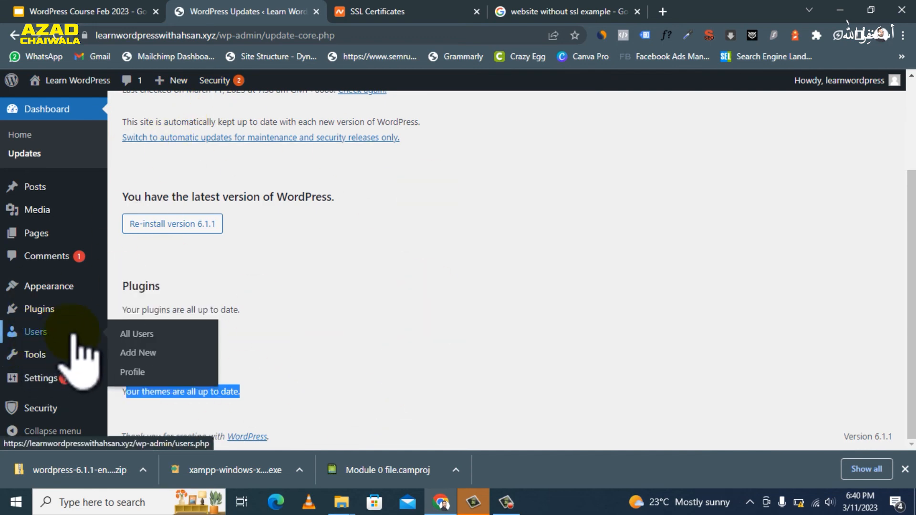
click(138, 352)
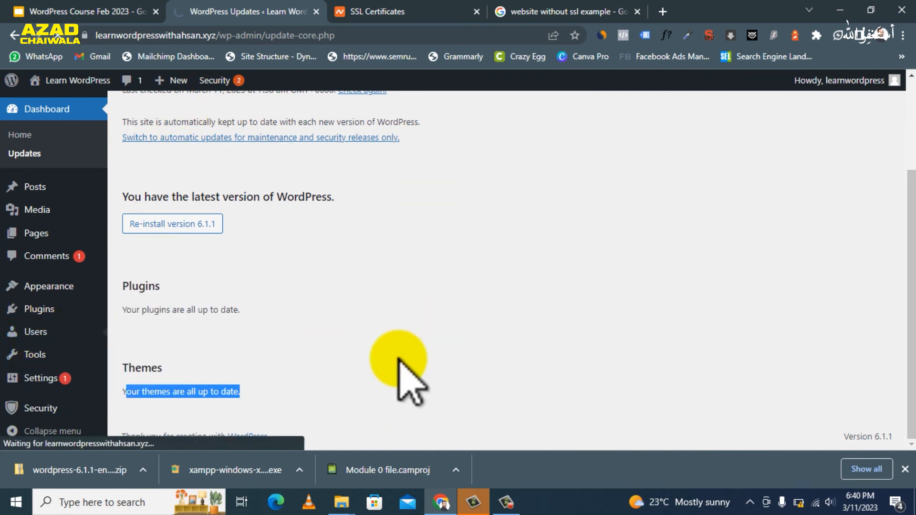
click(319, 180)
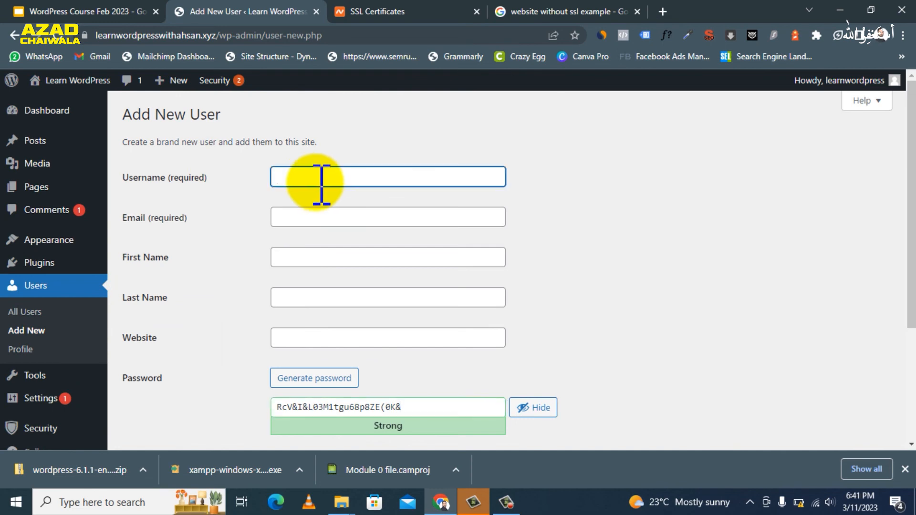
click(290, 220)
scroll(312, 255, down, 3)
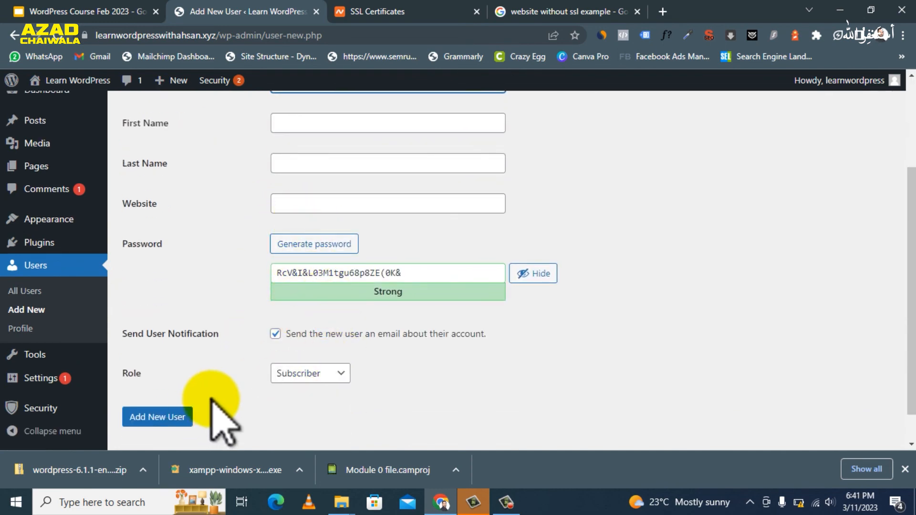
scroll(338, 378, down, 1)
click(340, 339)
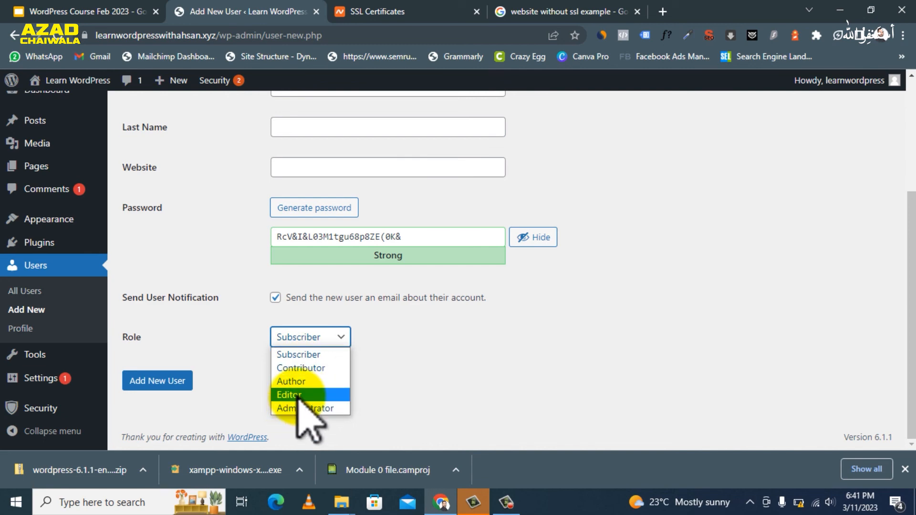
mouse_move(79, 379)
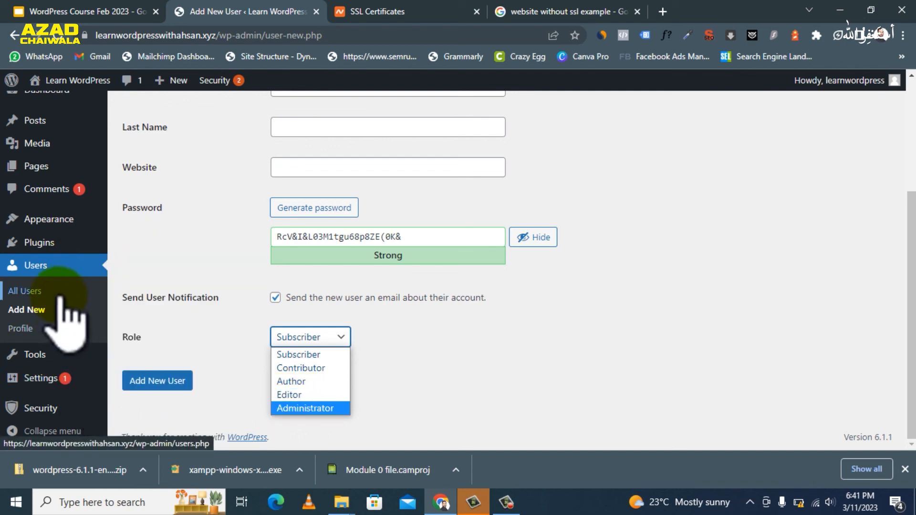
click(221, 351)
Step: Look over the Tools and Settings sections, and view the list of all posts alongside the Media and Plugins sections
mouse_move(40, 355)
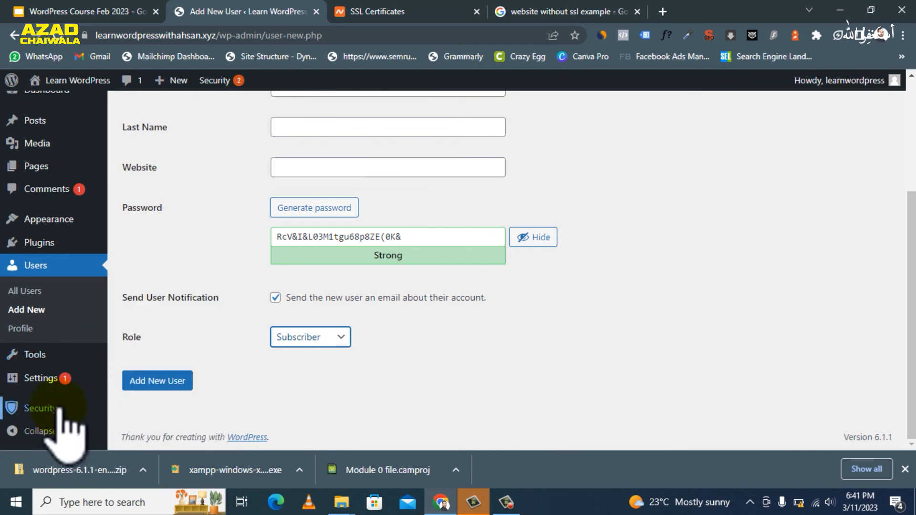
mouse_move(50, 384)
scroll(317, 368, up, 4)
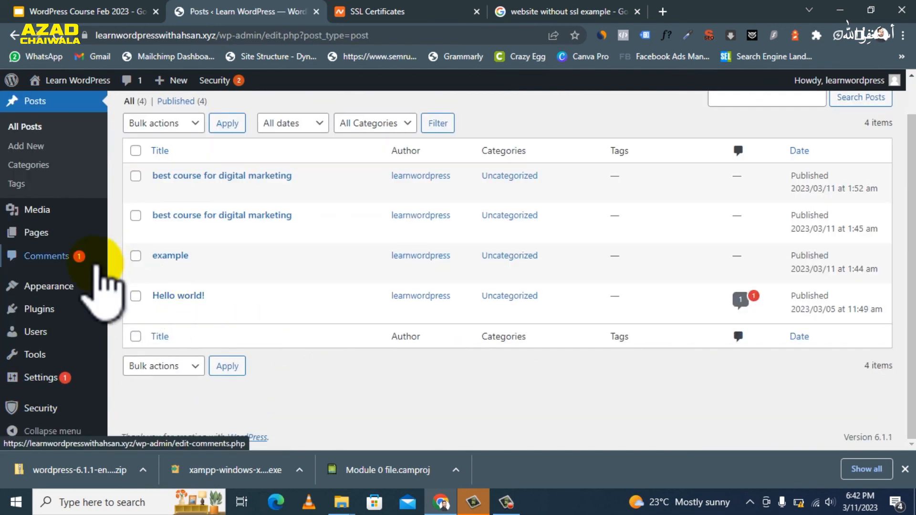
mouse_move(85, 211)
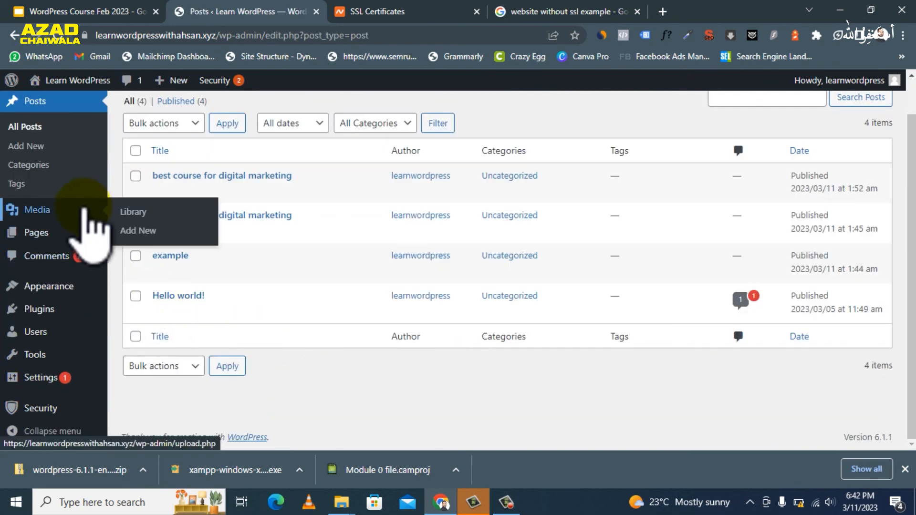
mouse_move(56, 310)
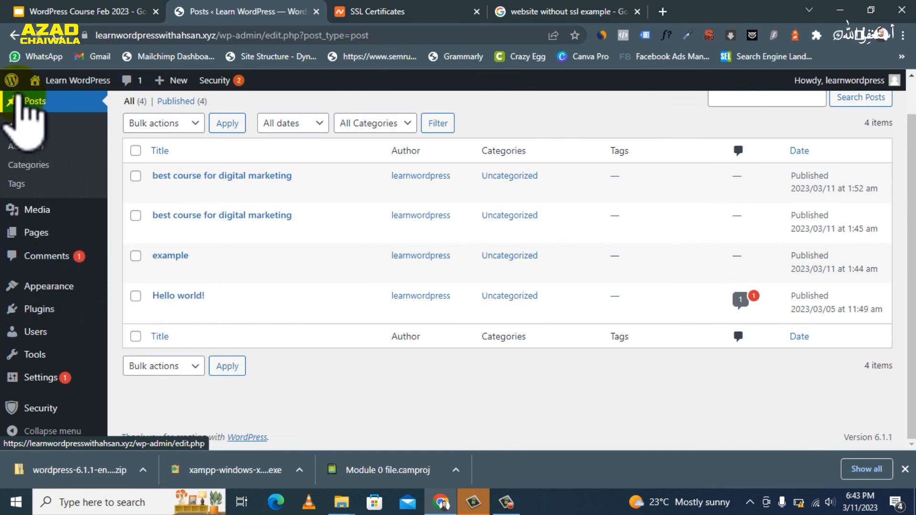
mouse_move(11, 80)
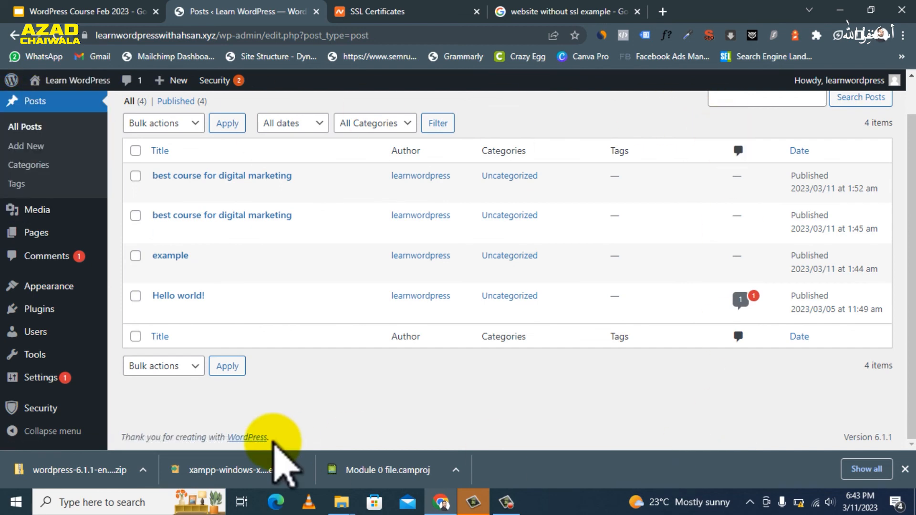